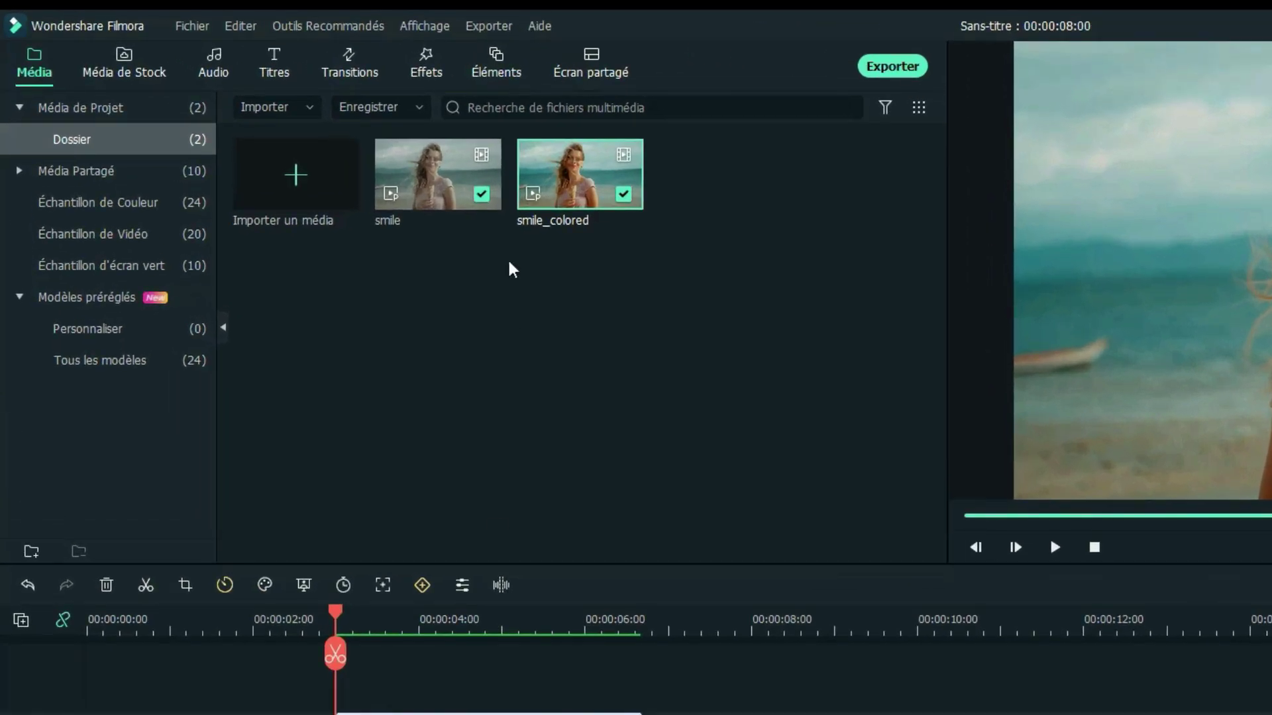
Add the downloaded Effacer Slide transition to the start of the smile_colored clip and render the timeline preview
left_click(344, 71)
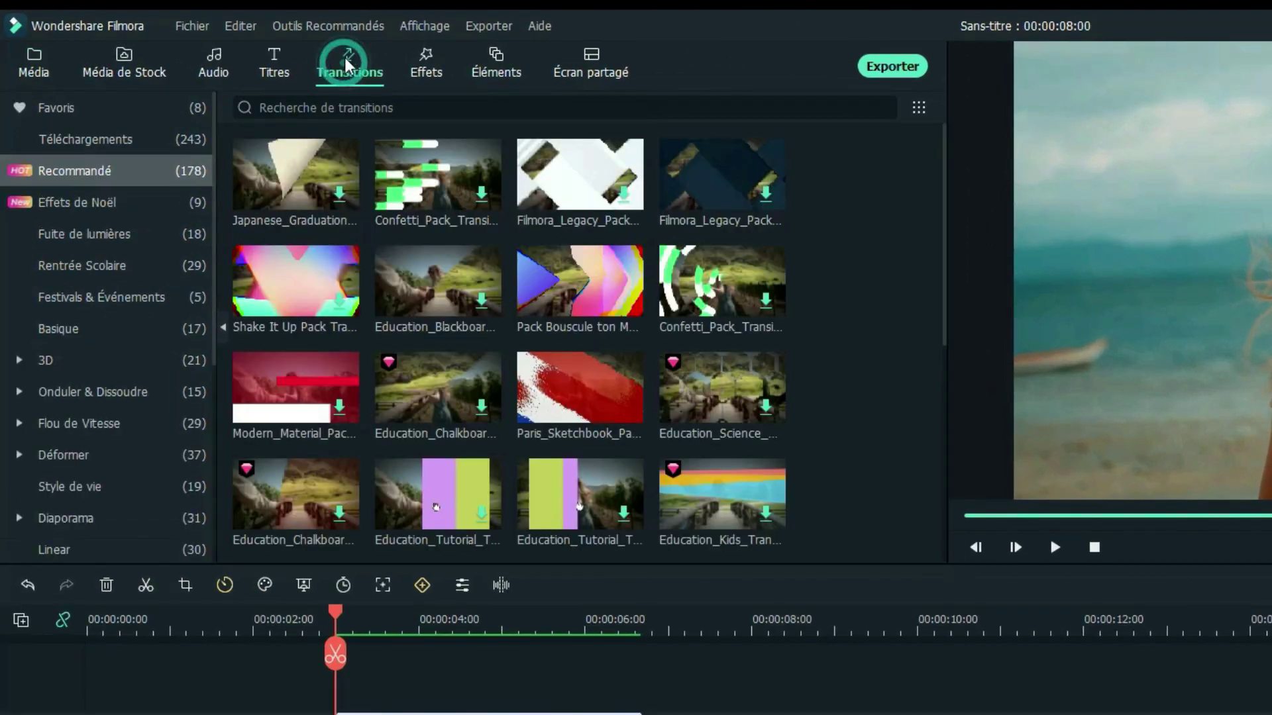
left_click(84, 142)
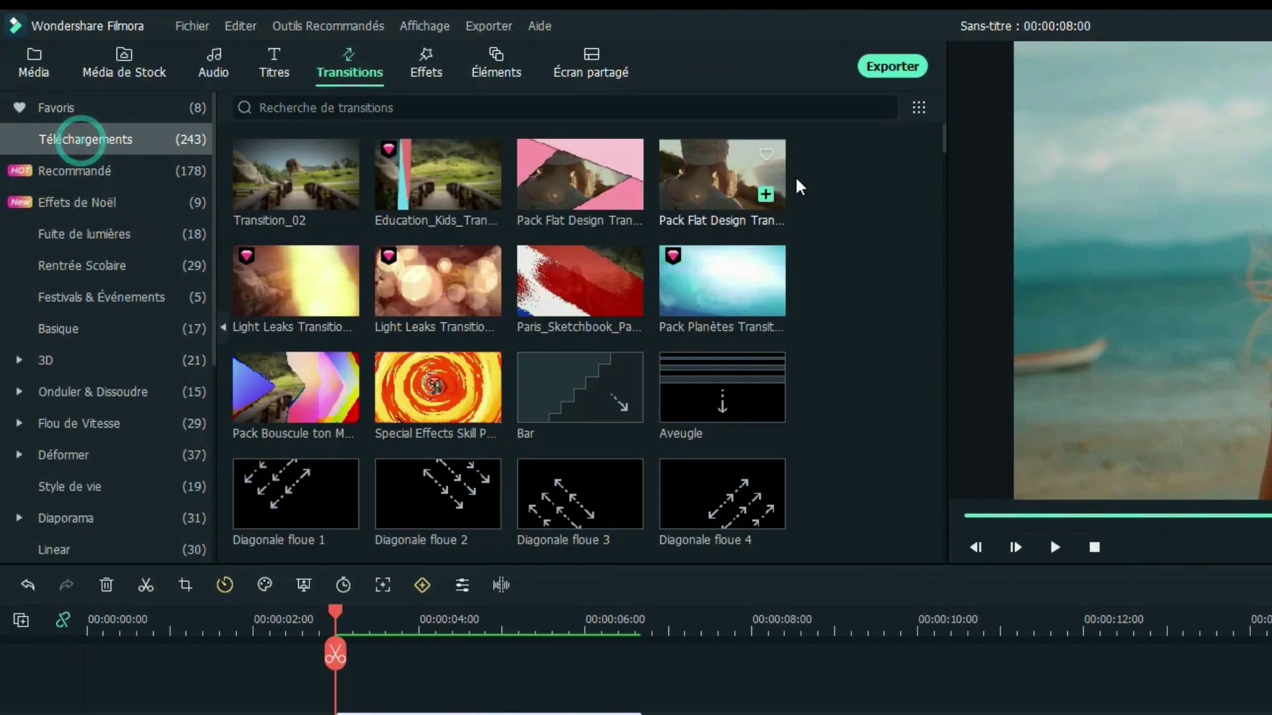
left_click_drag(944, 142, 940, 225)
left_click_drag(722, 327, 365, 714)
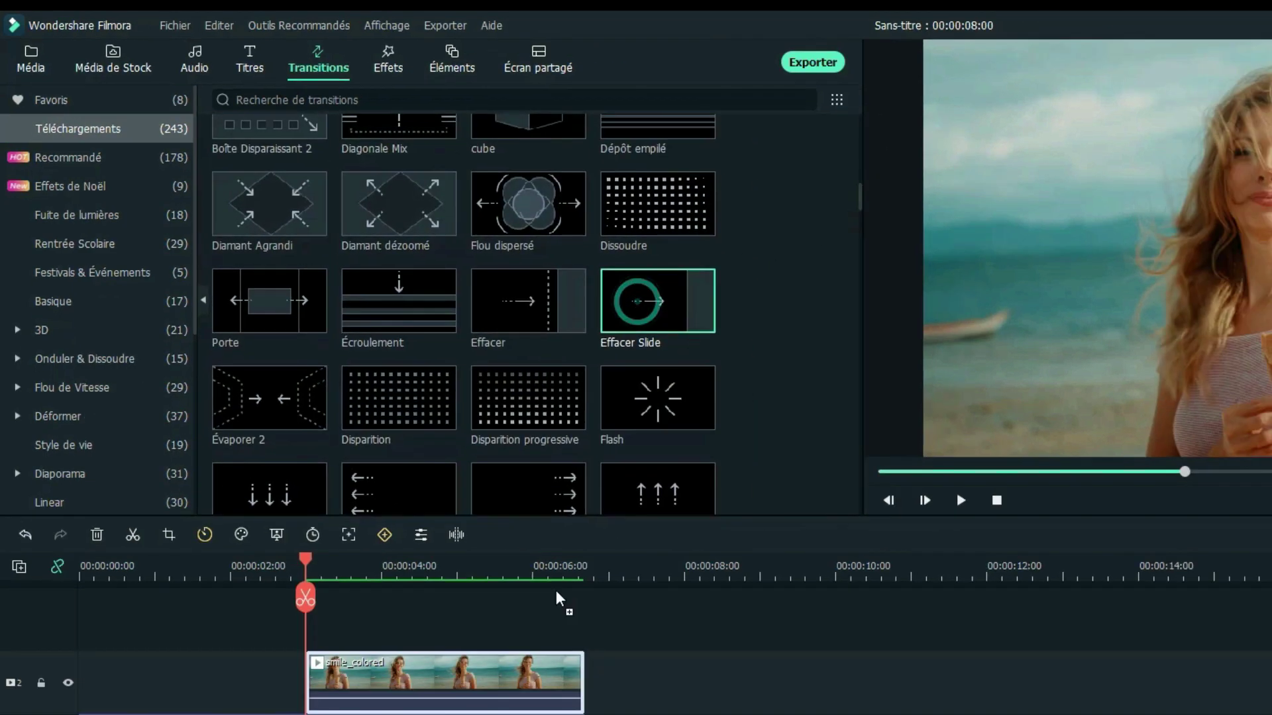
left_click_drag(243, 500, 243, 501)
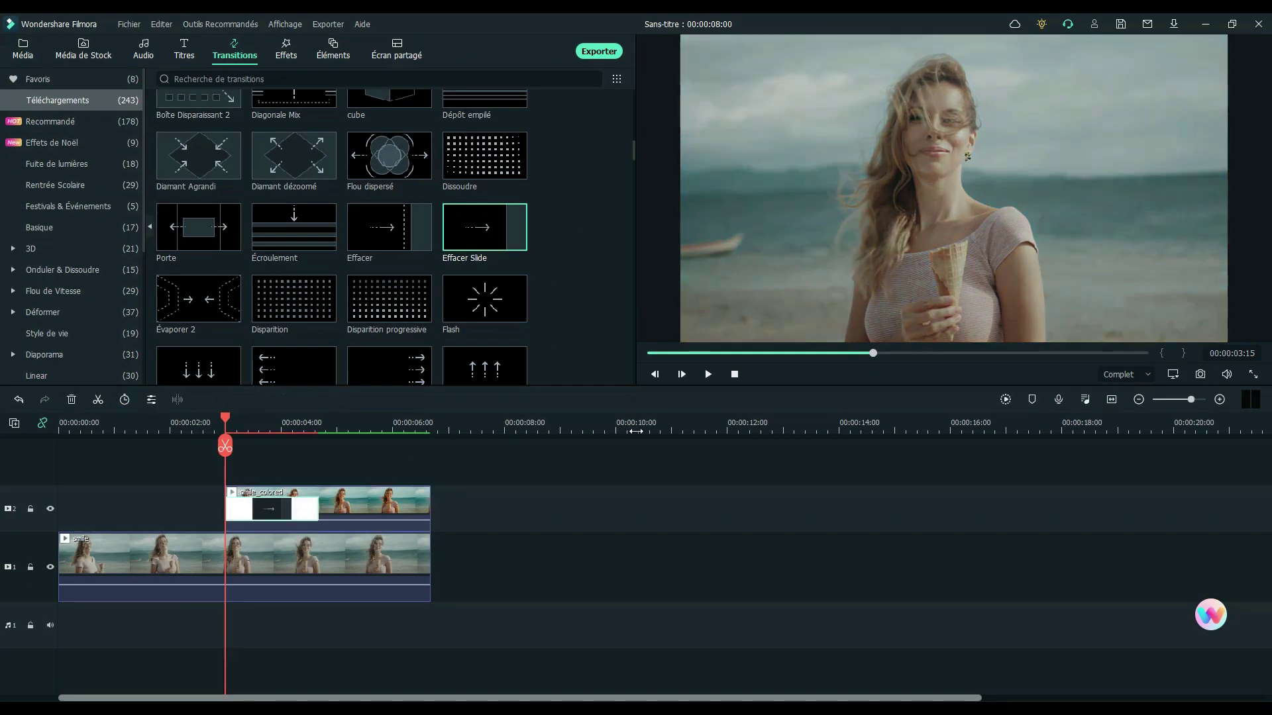
left_click(1004, 399)
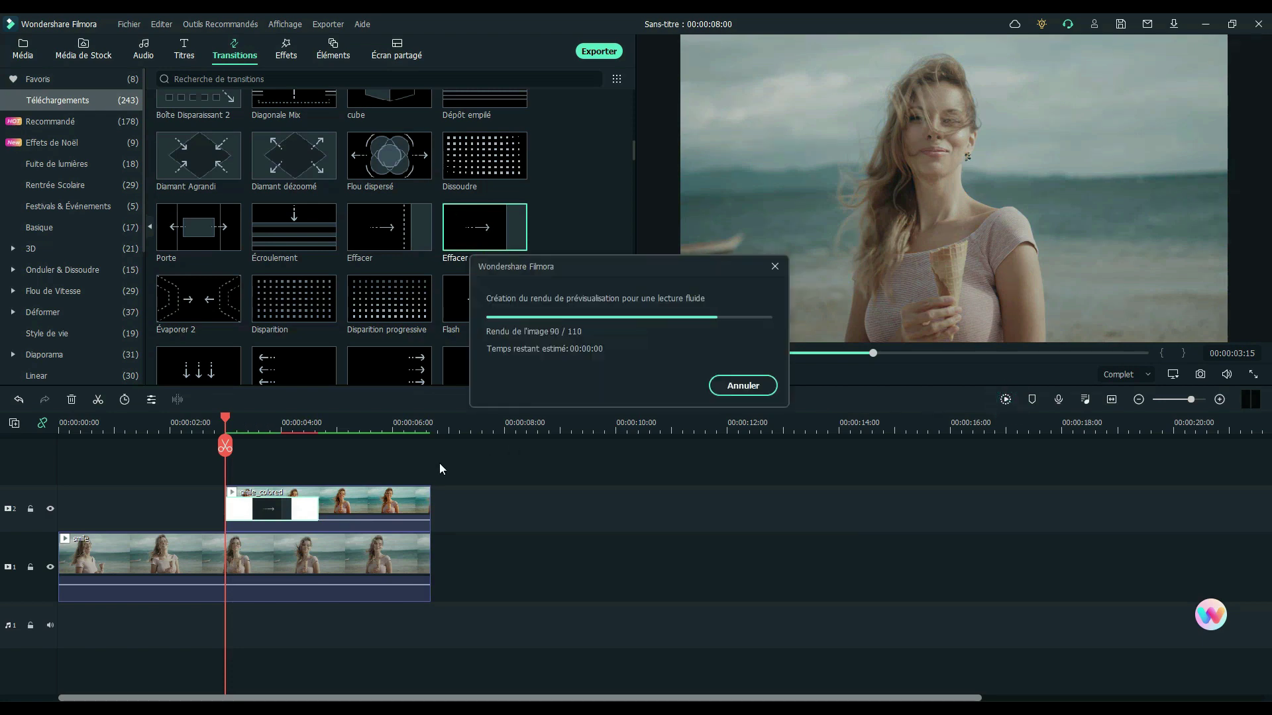
Shorten the Effacer Slide transition on the smile_colored clip to half its length
double_click(273, 510)
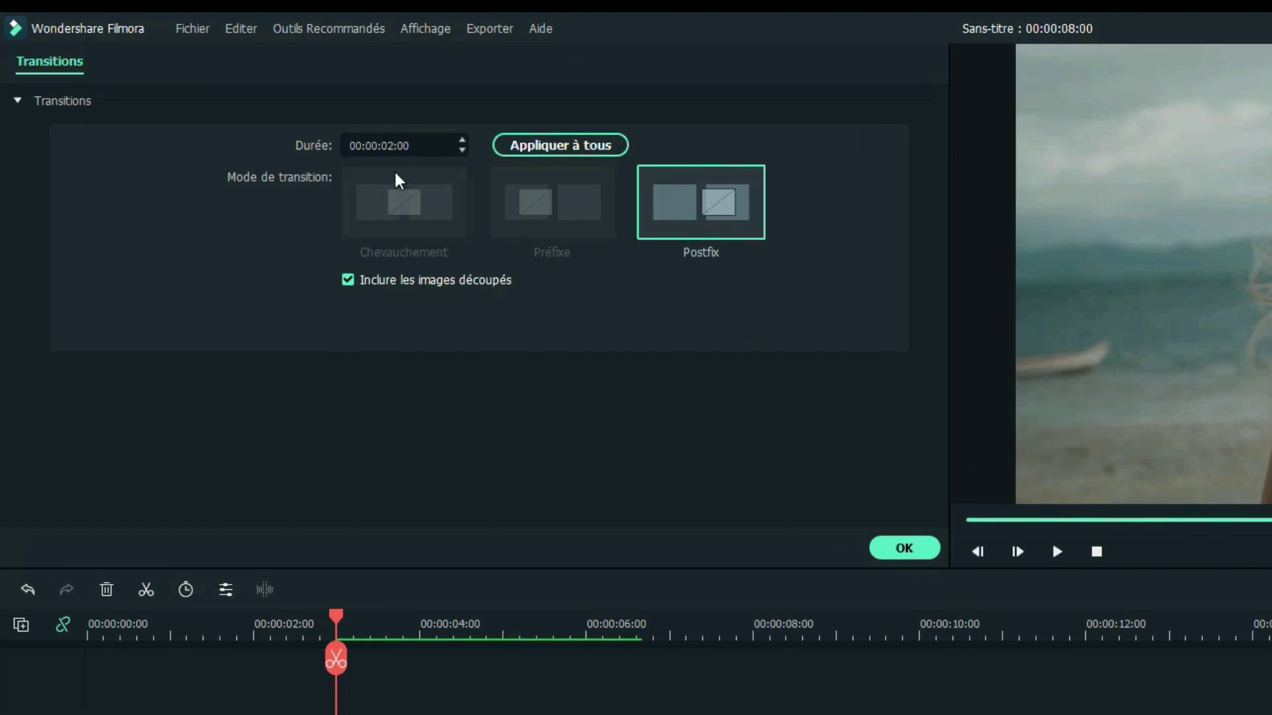
left_click(385, 144)
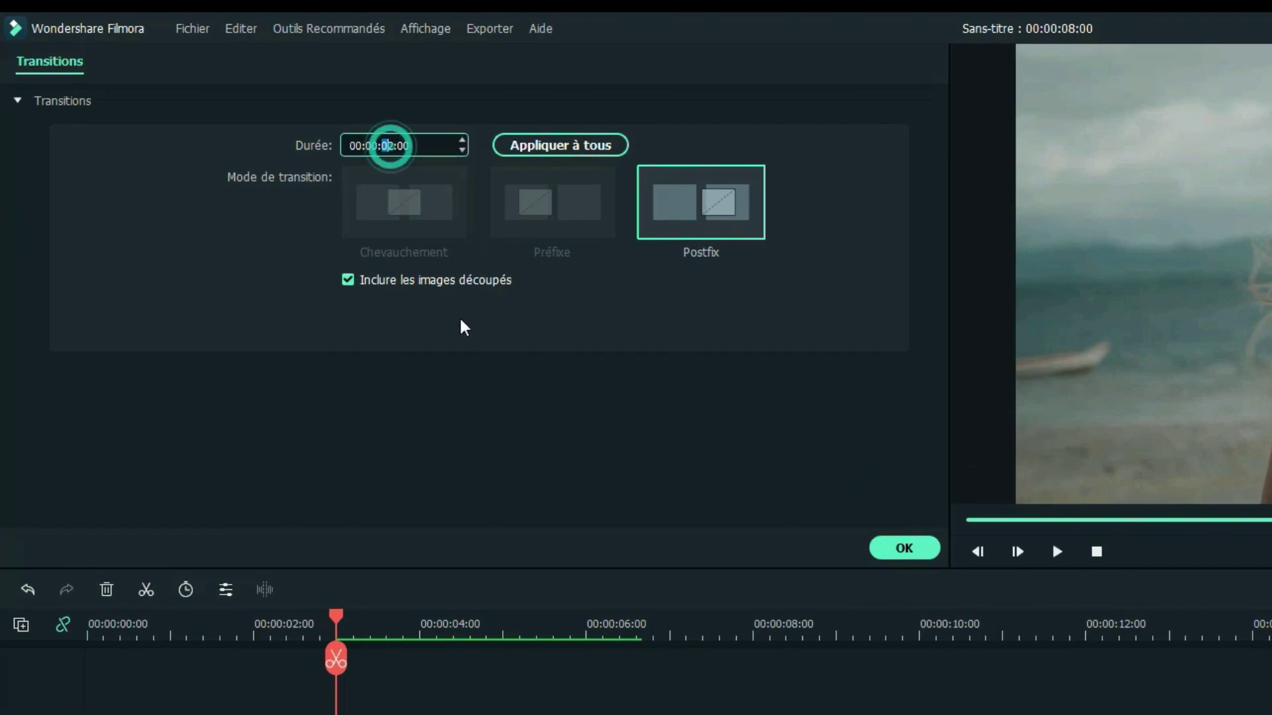
left_click(904, 549)
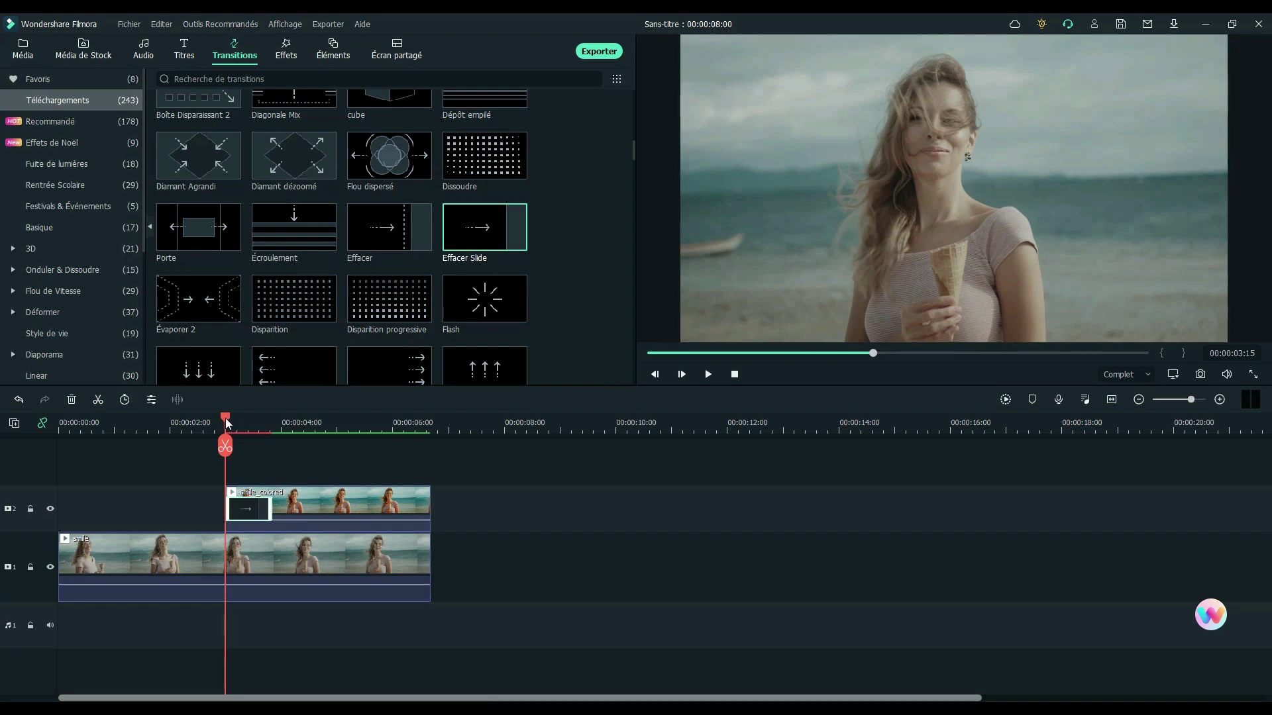
Render the timeline preview and play the Effacer Slide transition from shortly before the smile_colored clip starts
left_click_drag(226, 424, 181, 424)
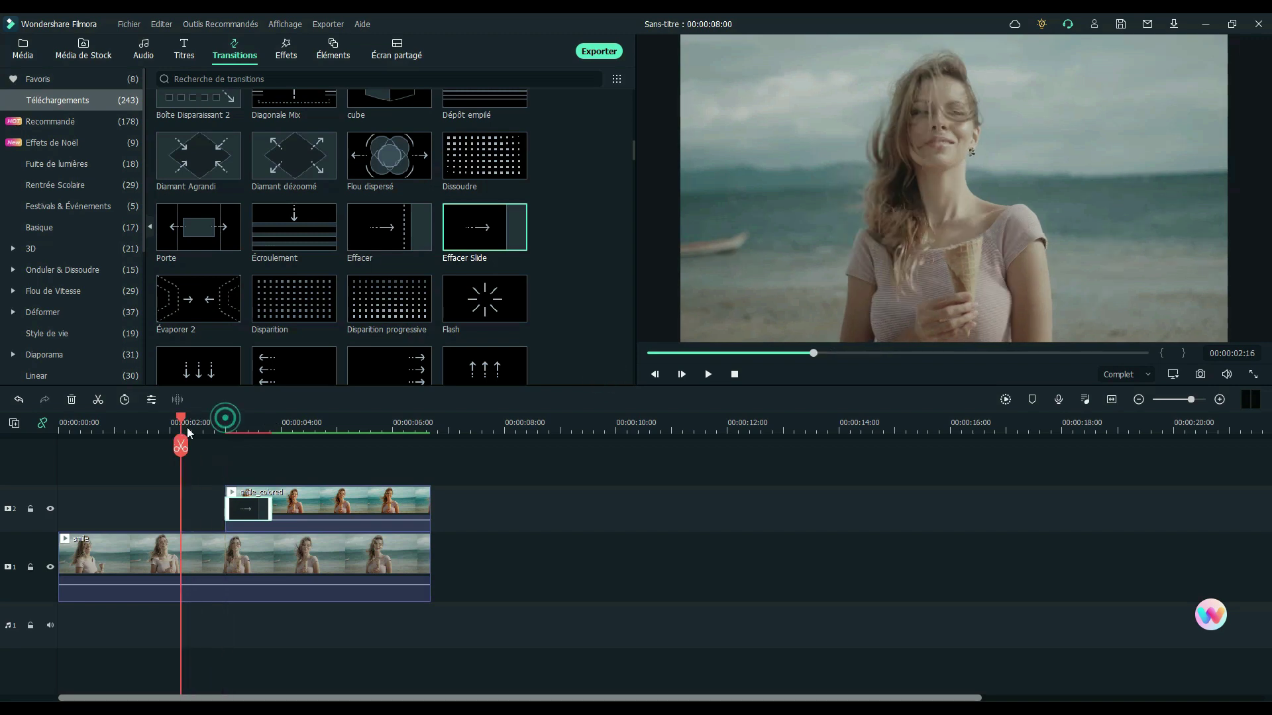
left_click(1005, 401)
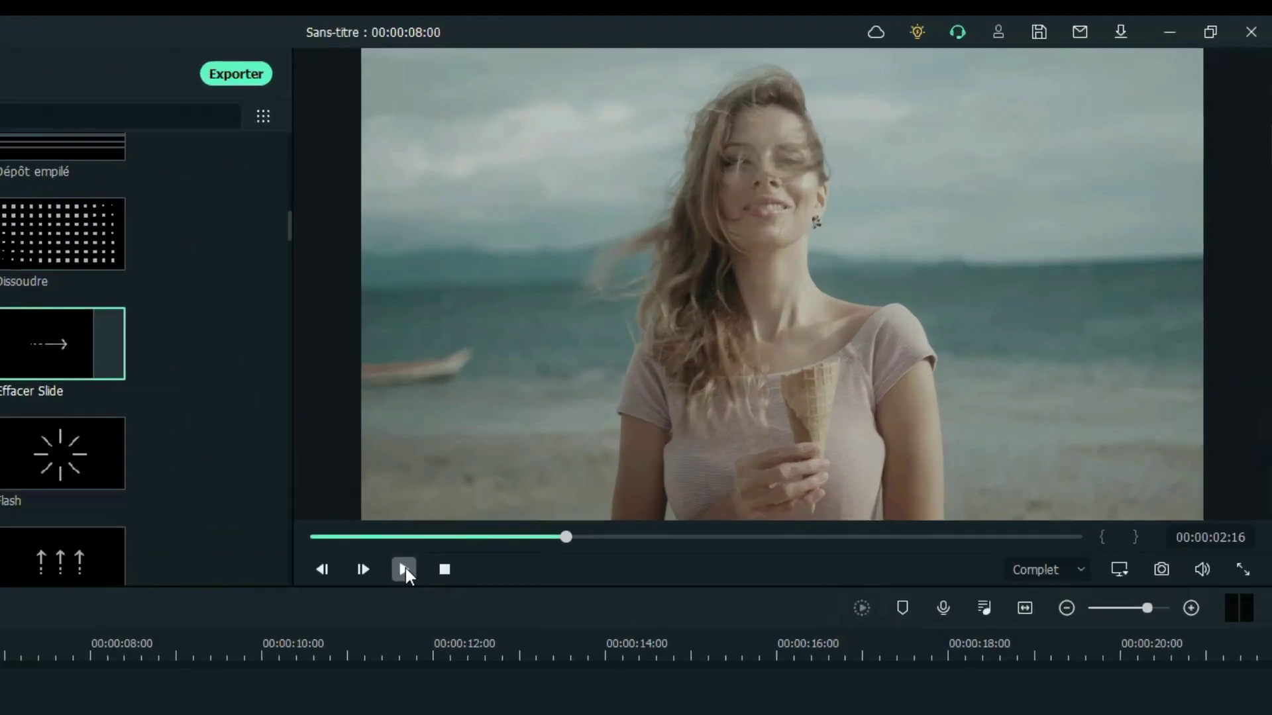
left_click(403, 569)
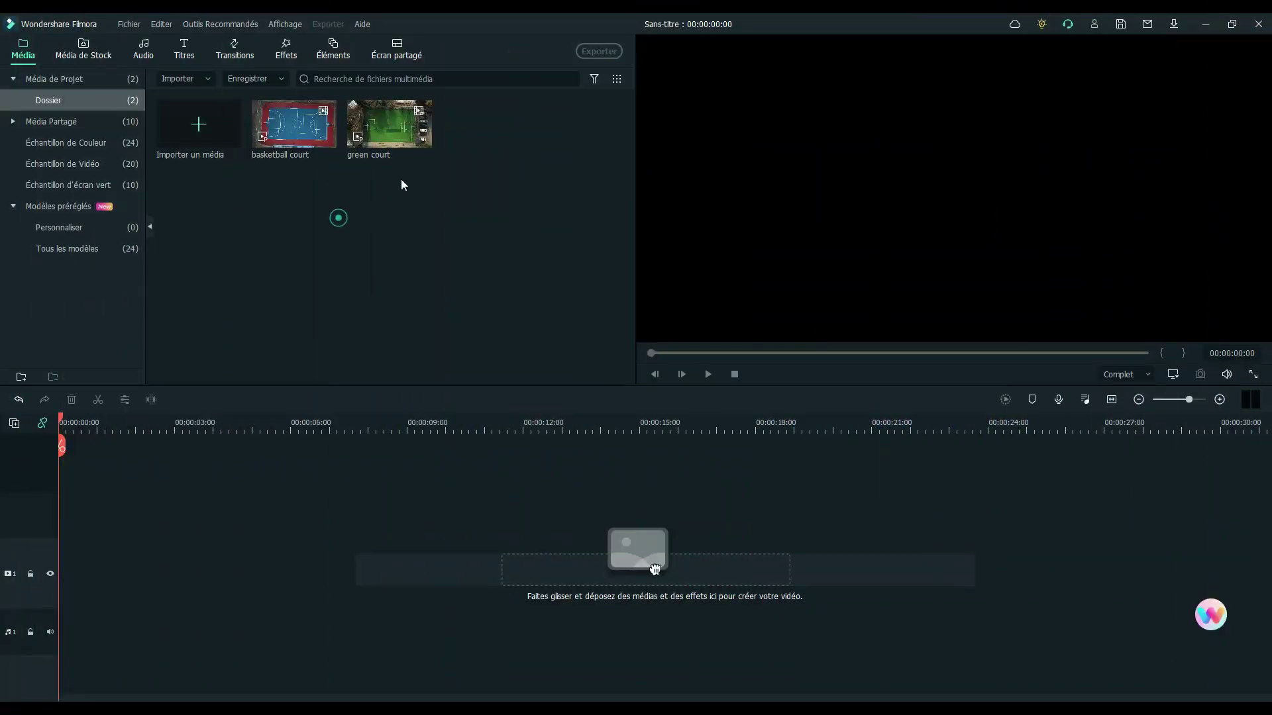
Place green court at the start of video track 1 and basketball court on track 2, starting just after the 3-second mark
left_click_drag(394, 126, 62, 589)
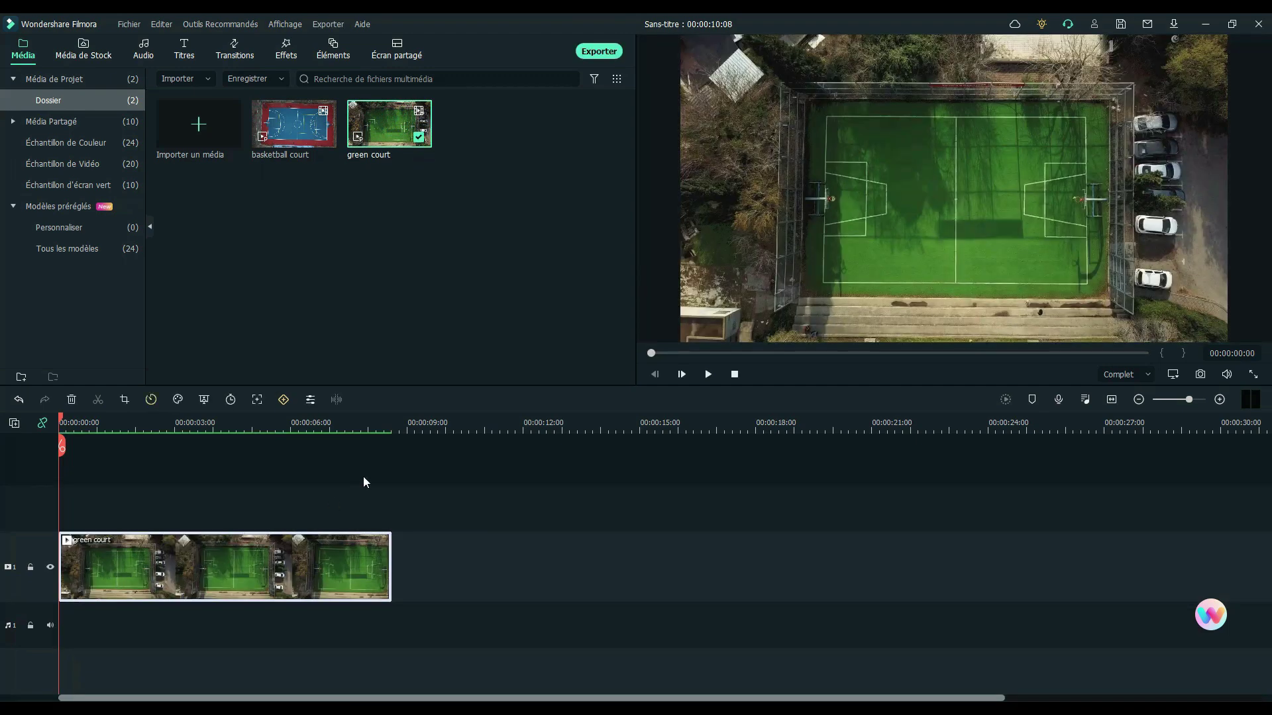
left_click(300, 123)
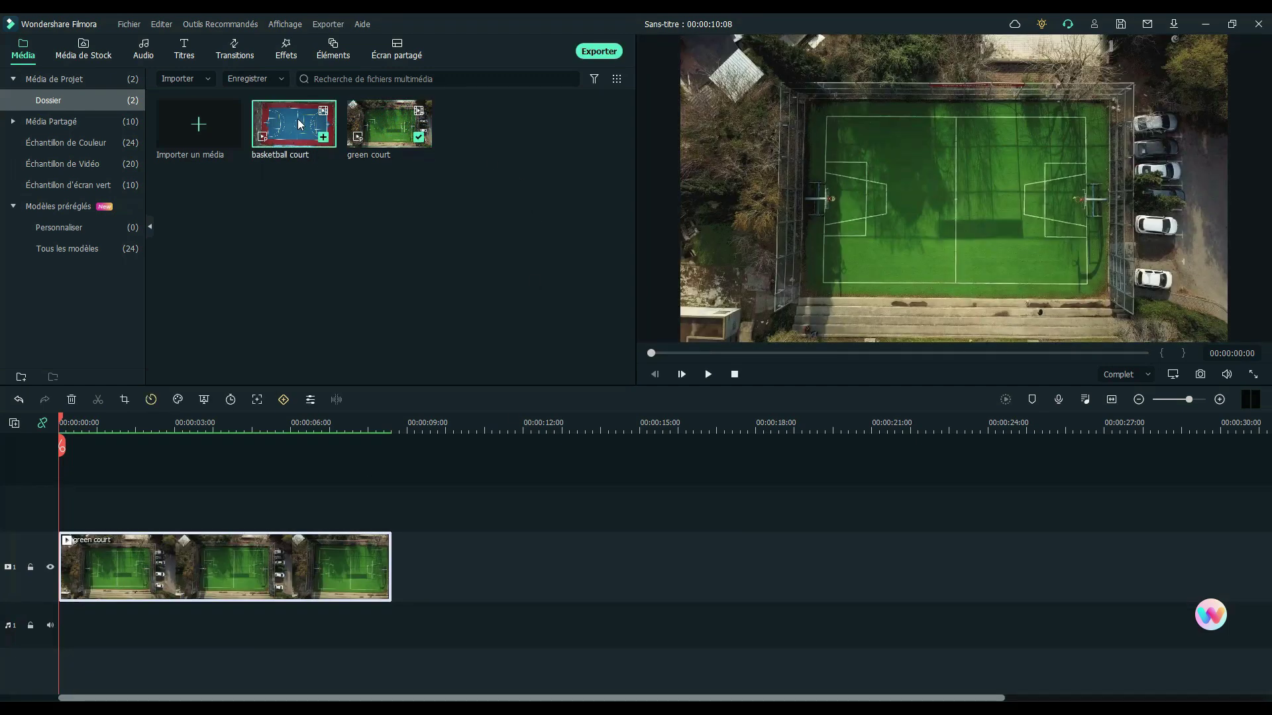
left_click_drag(245, 428, 199, 531)
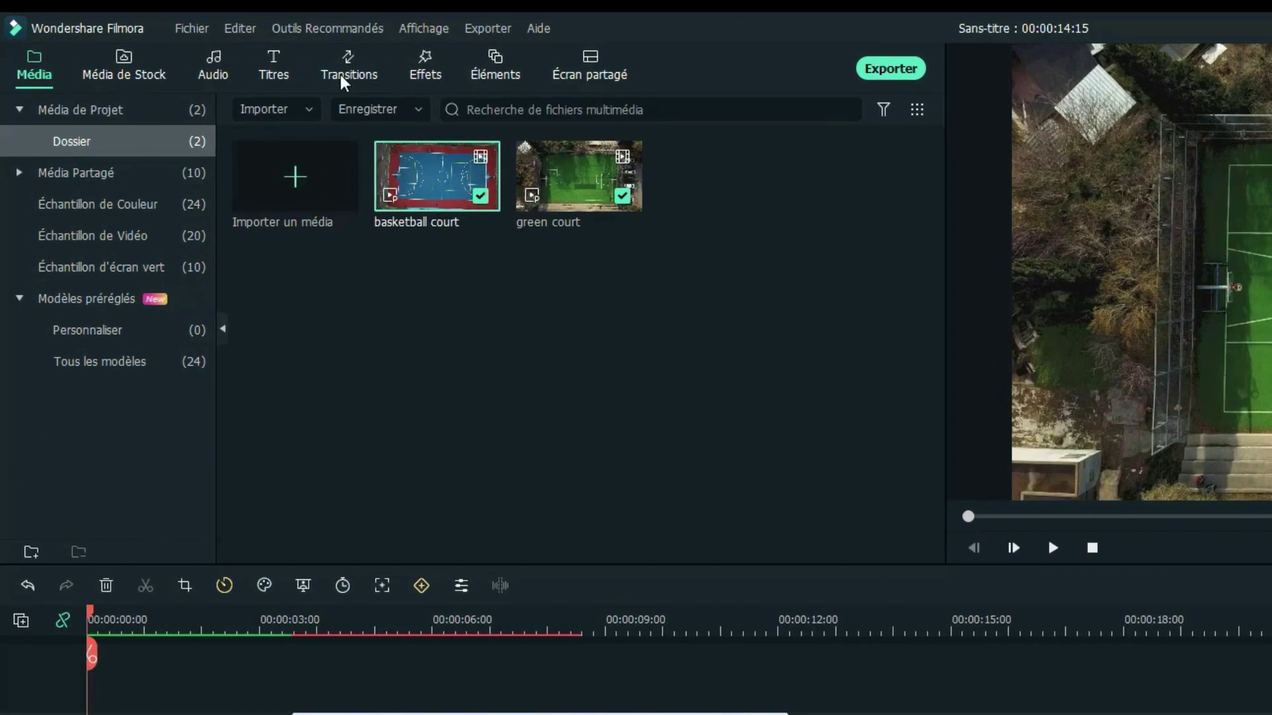
Add the downloaded Dissoudre transition to the start of the basketball court clip and render the timeline preview
left_click(331, 78)
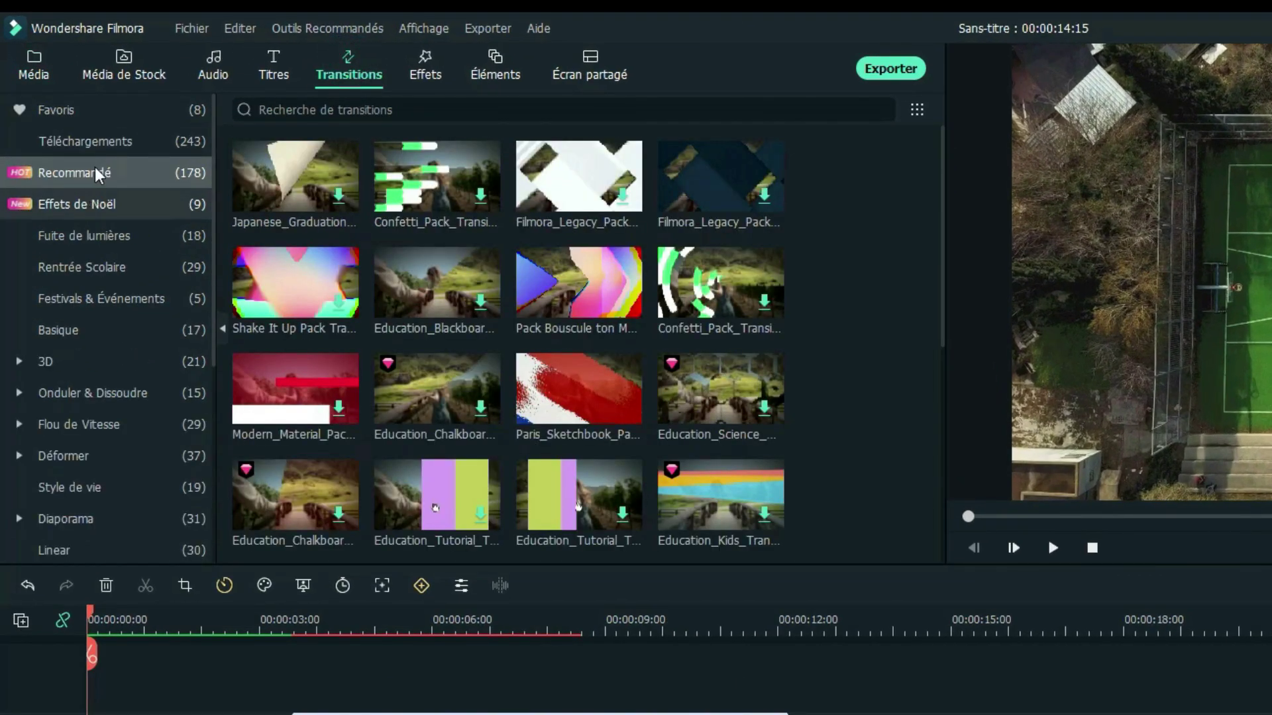
left_click(95, 142)
left_click_drag(944, 148, 956, 216)
left_click_drag(736, 321, 404, 714)
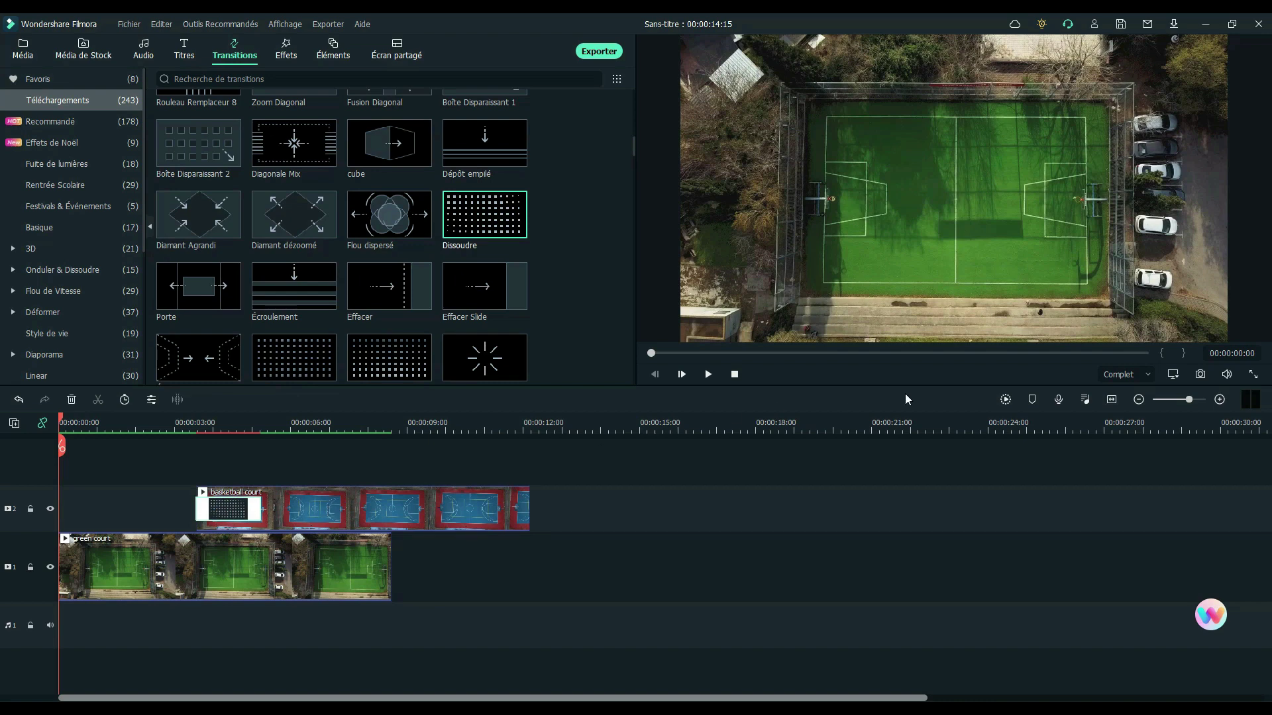
key("Return")
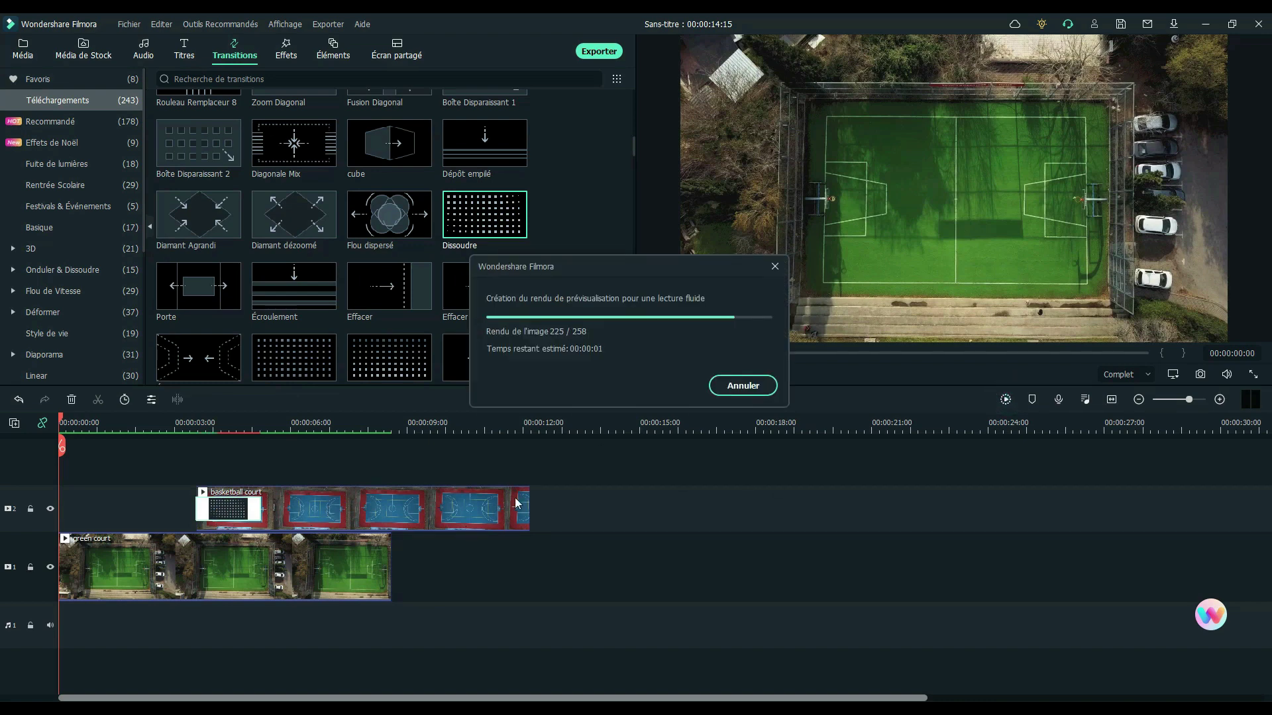
Set the Dissoudre transition's duration to 00:00:01:00 and apply it to all transitions
double_click(240, 516)
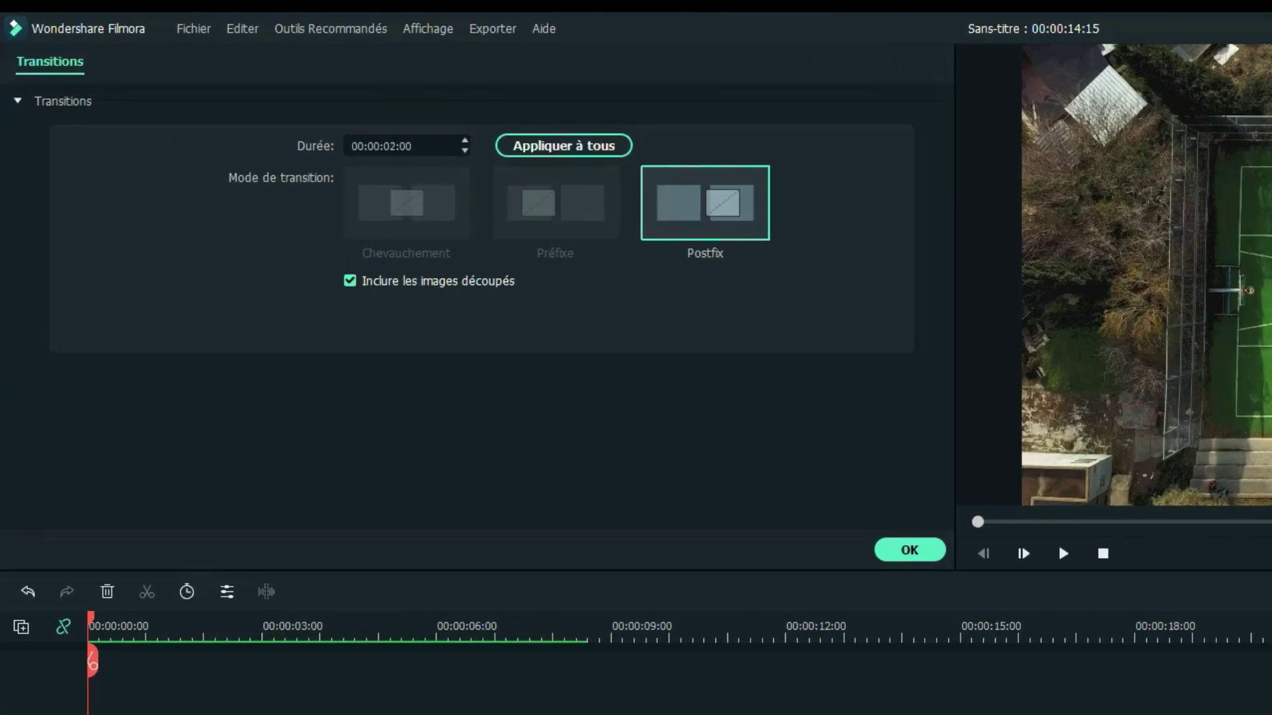
left_click(389, 146)
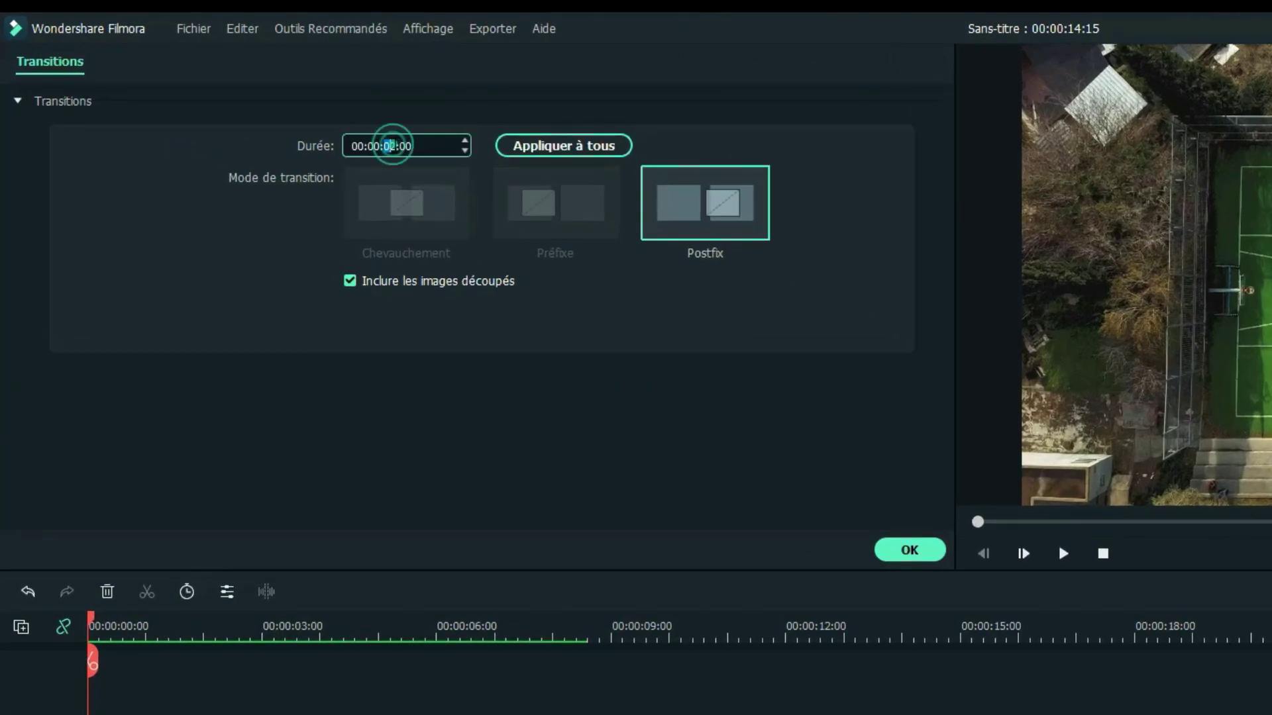
left_click(536, 146)
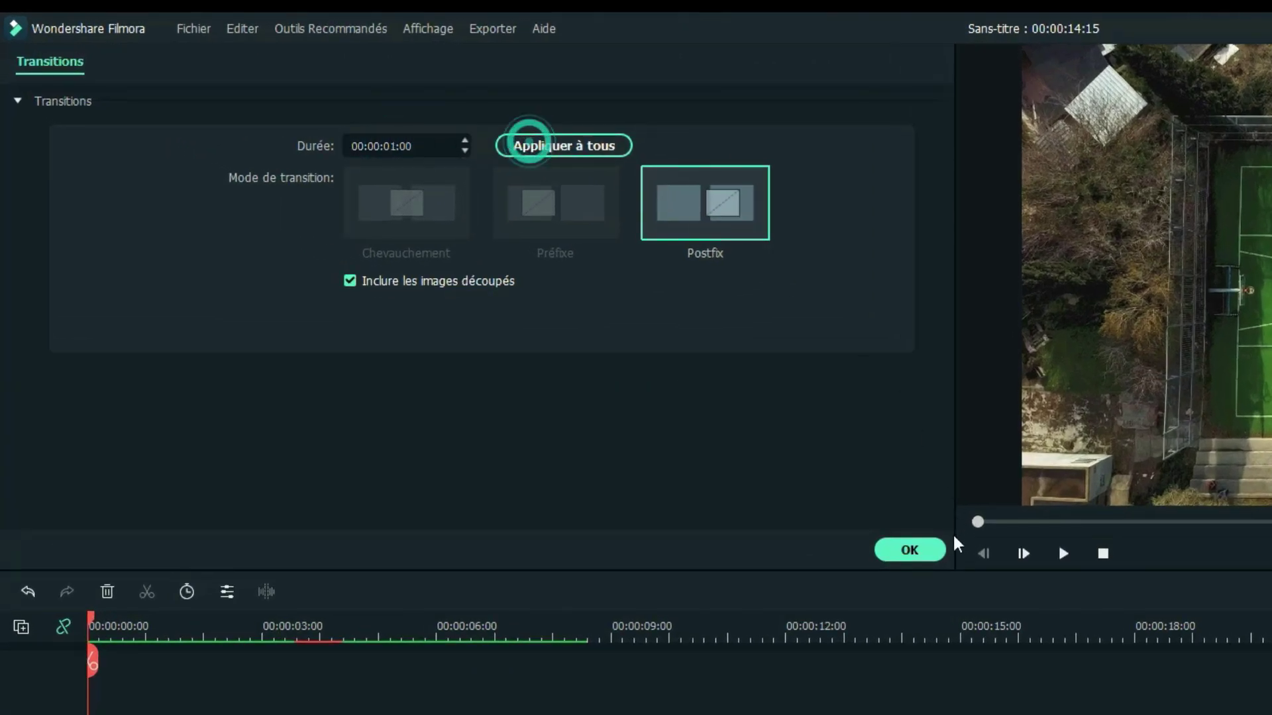
left_click(909, 550)
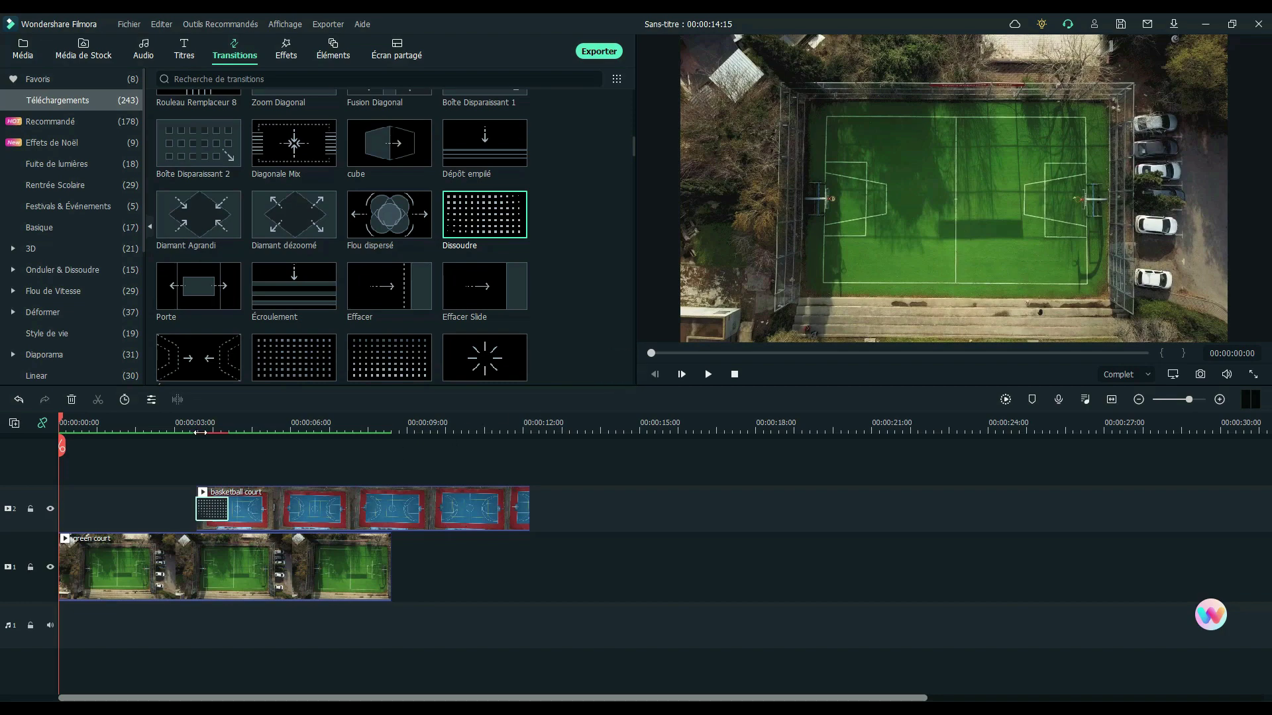
Render the timeline preview and play the dissolve from shortly before the basketball court clip starts
left_click(171, 424)
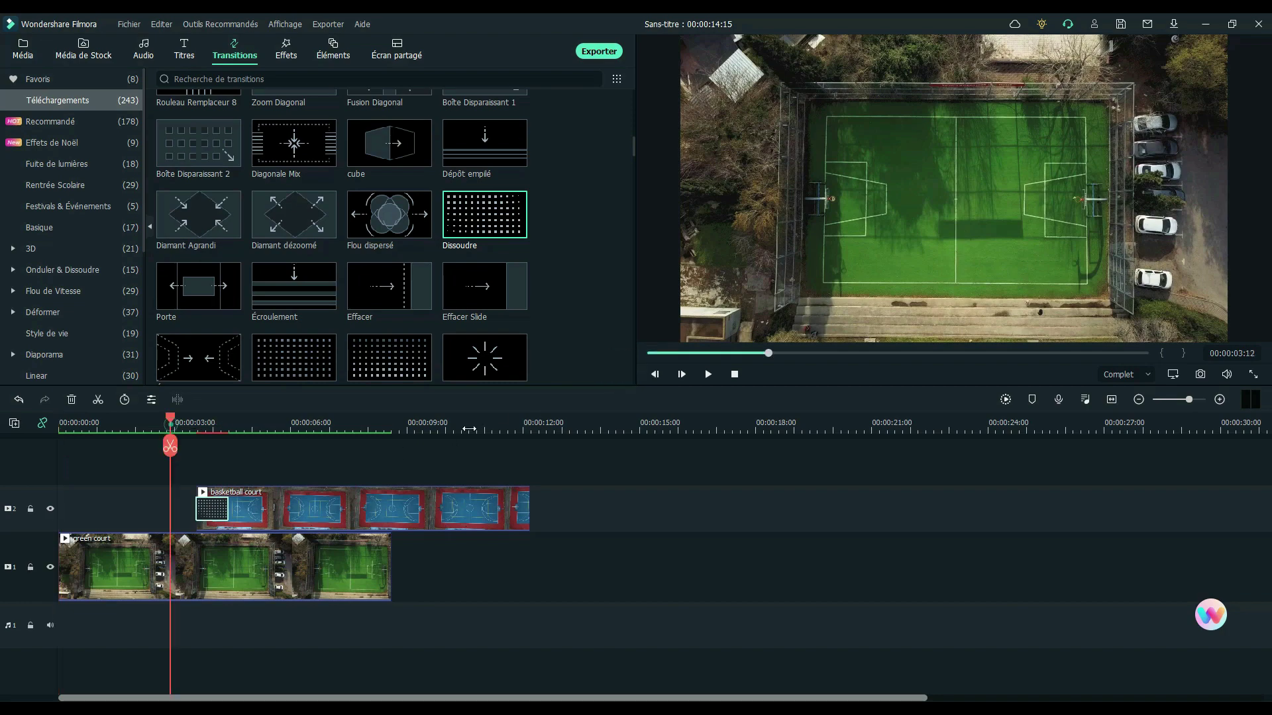
left_click(1005, 399)
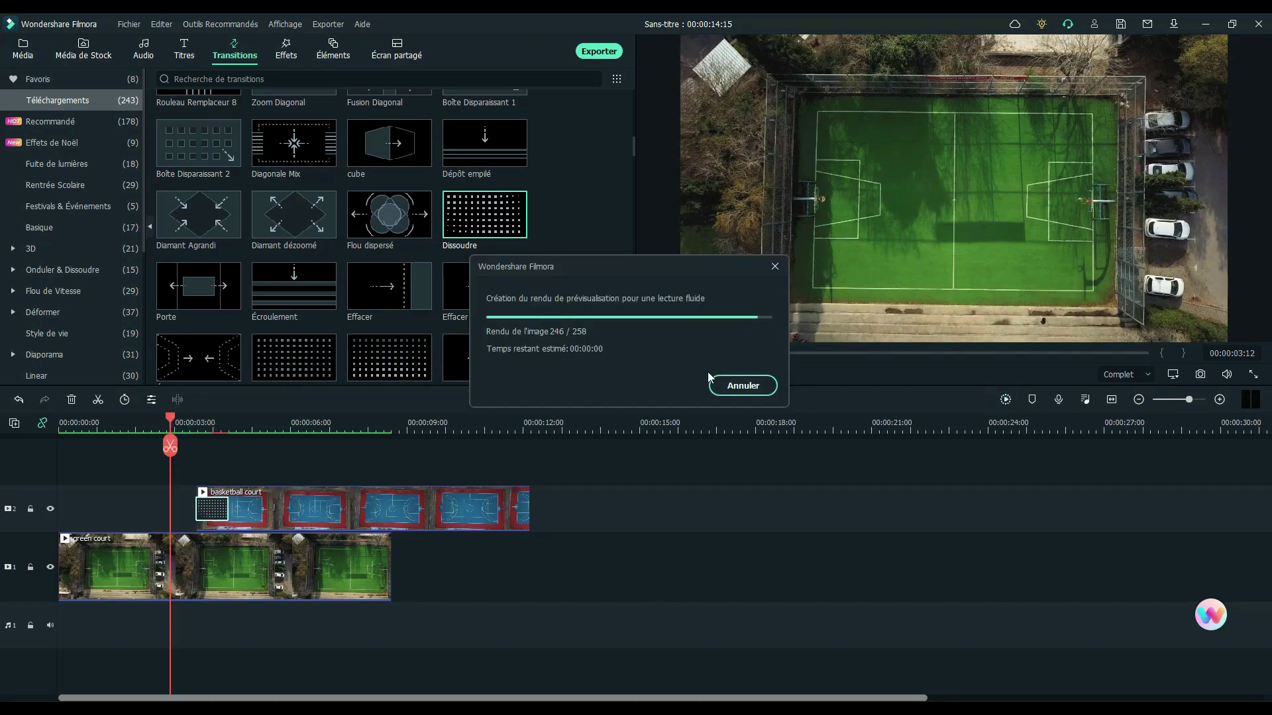
left_click(708, 374)
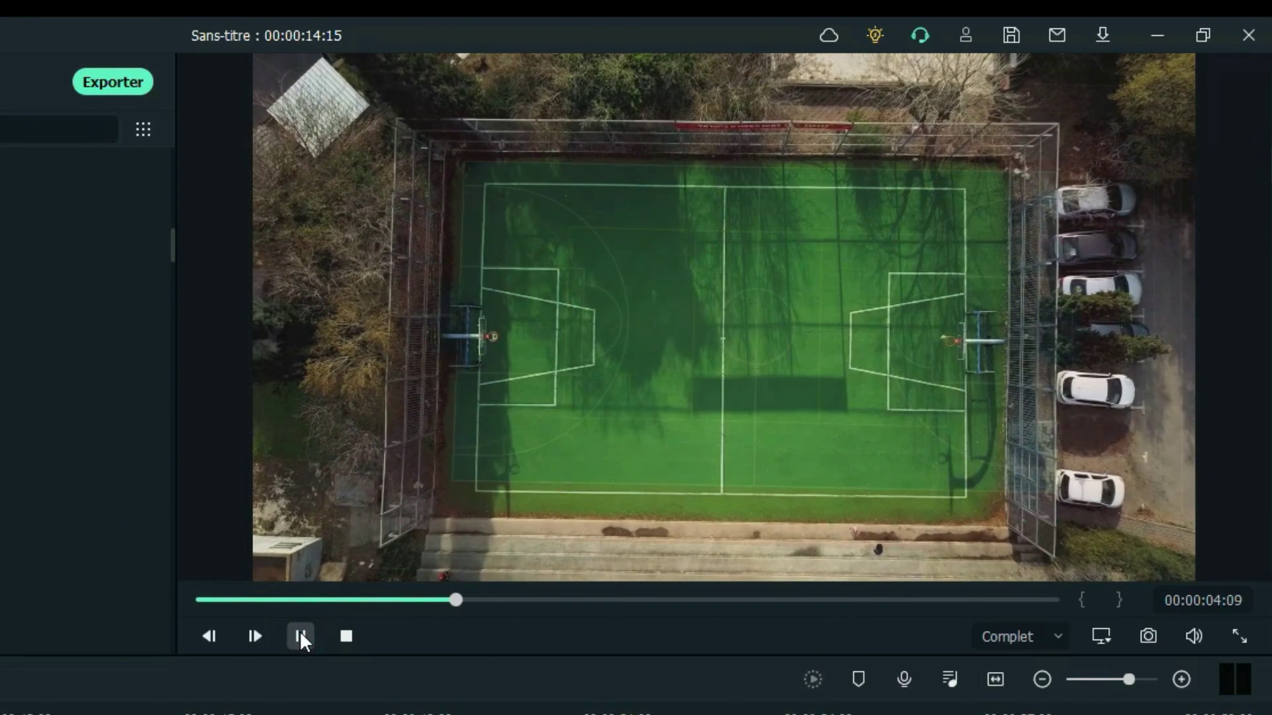
left_click(300, 636)
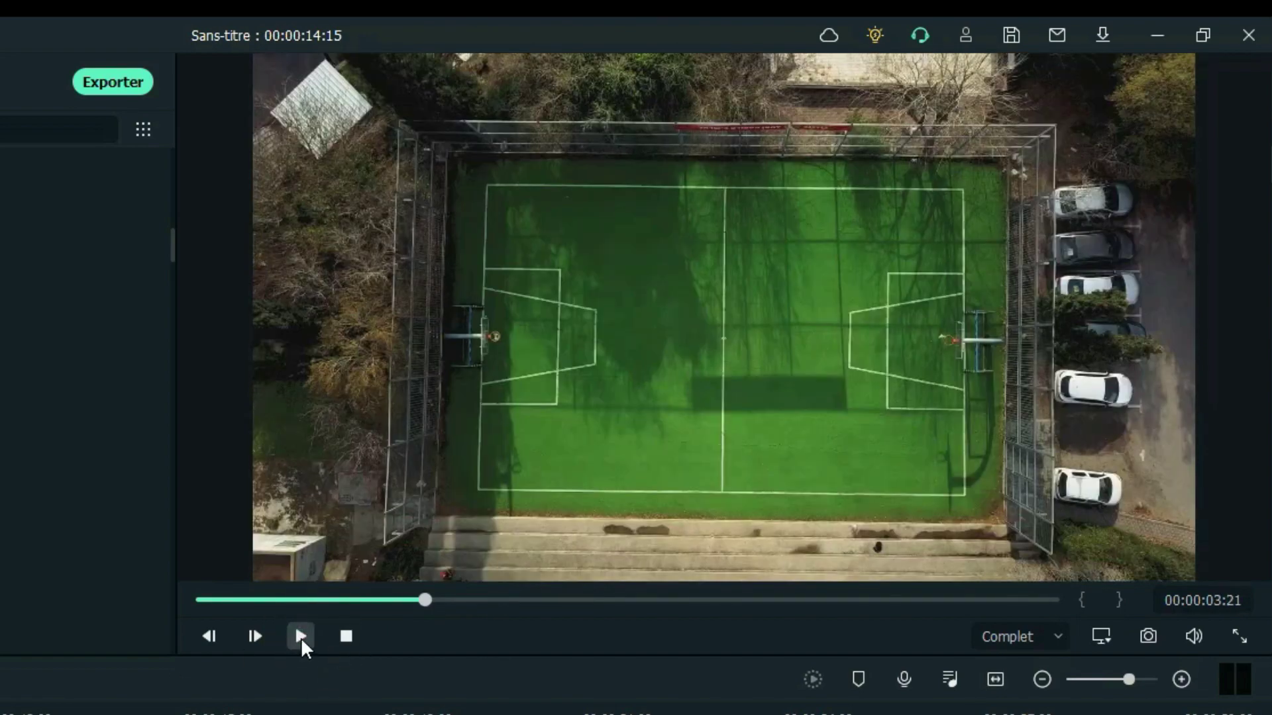
left_click(300, 637)
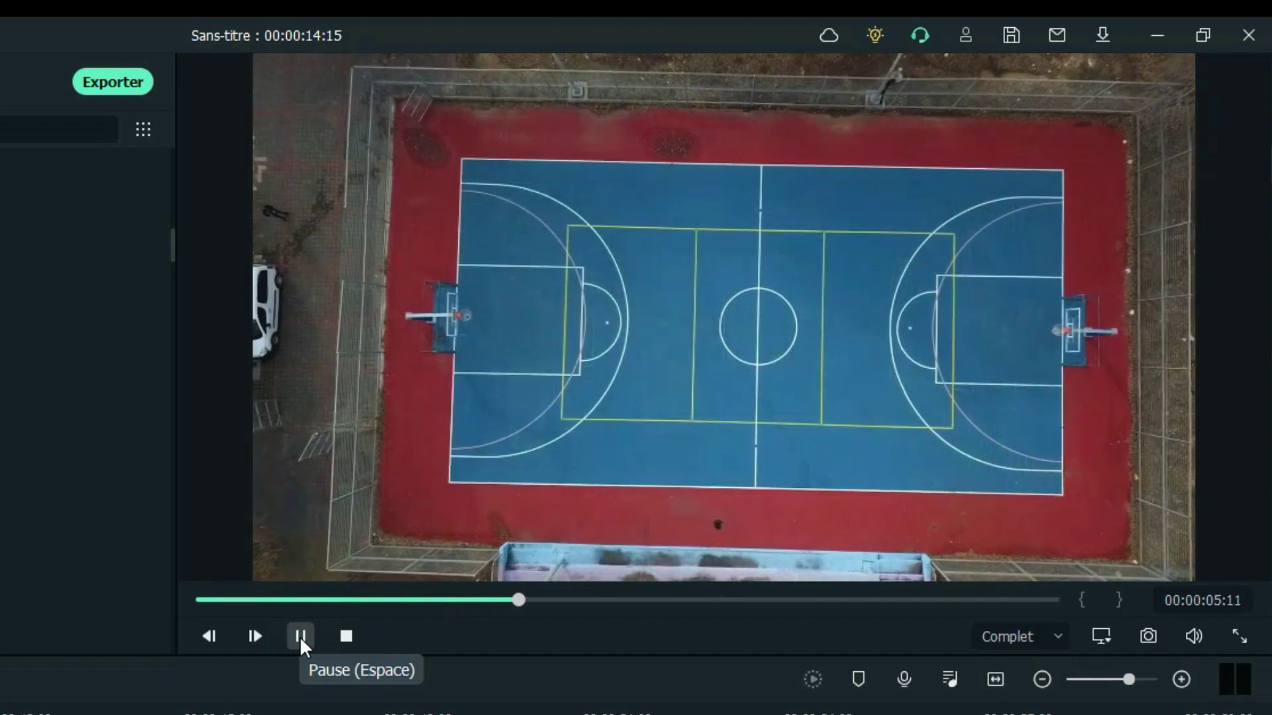
left_click(301, 636)
With the playhead in the middle of the dissolve, set the green court clip's scale to 110%
left_click_drag(243, 416, 212, 424)
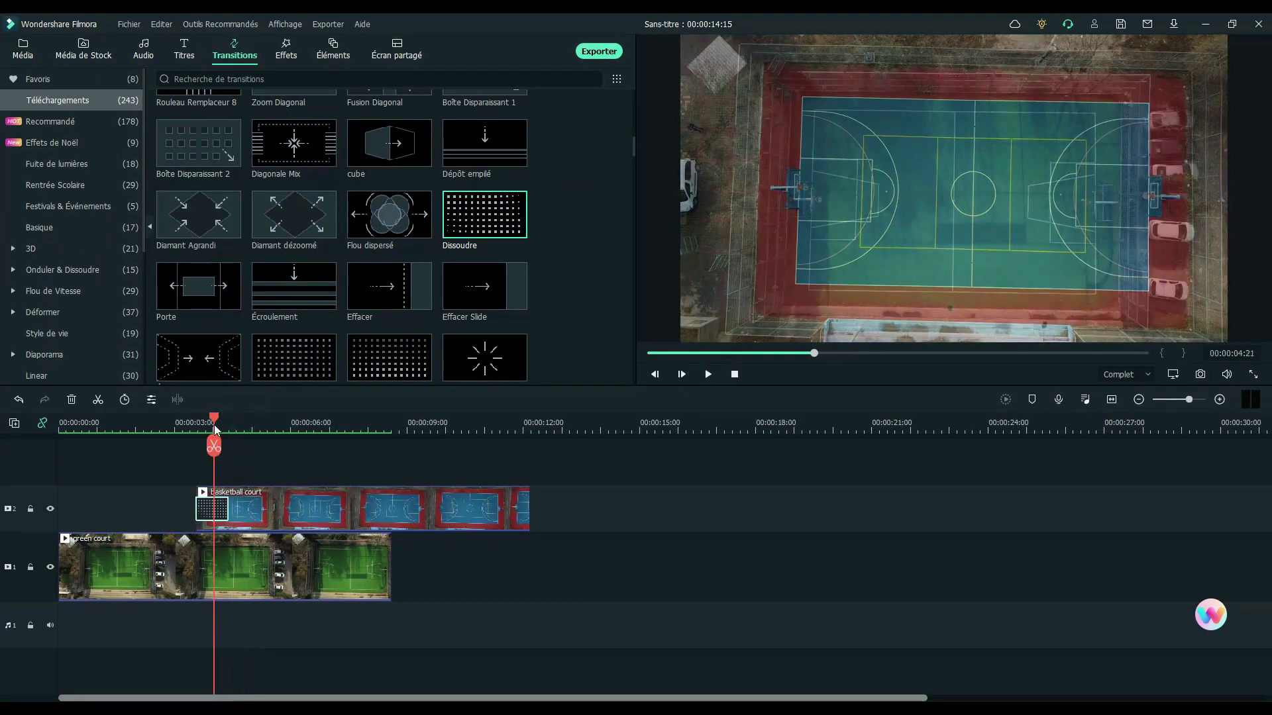
left_click(268, 567)
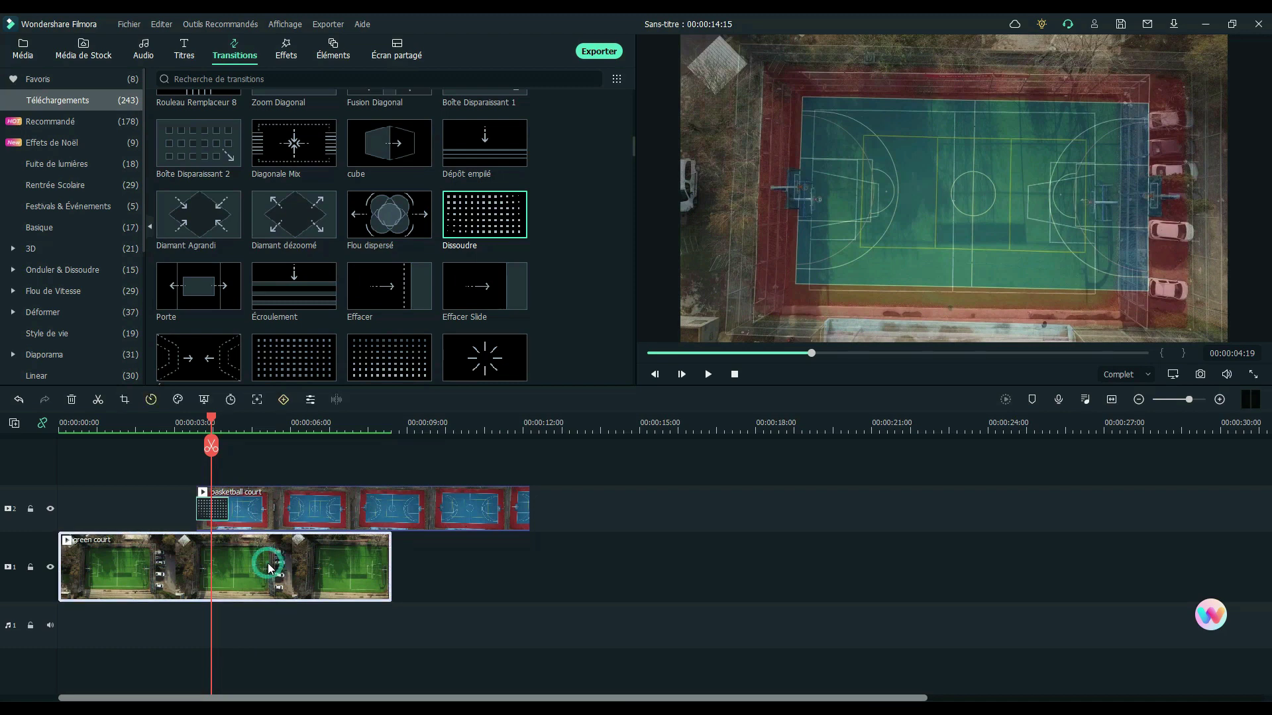
double_click(268, 567)
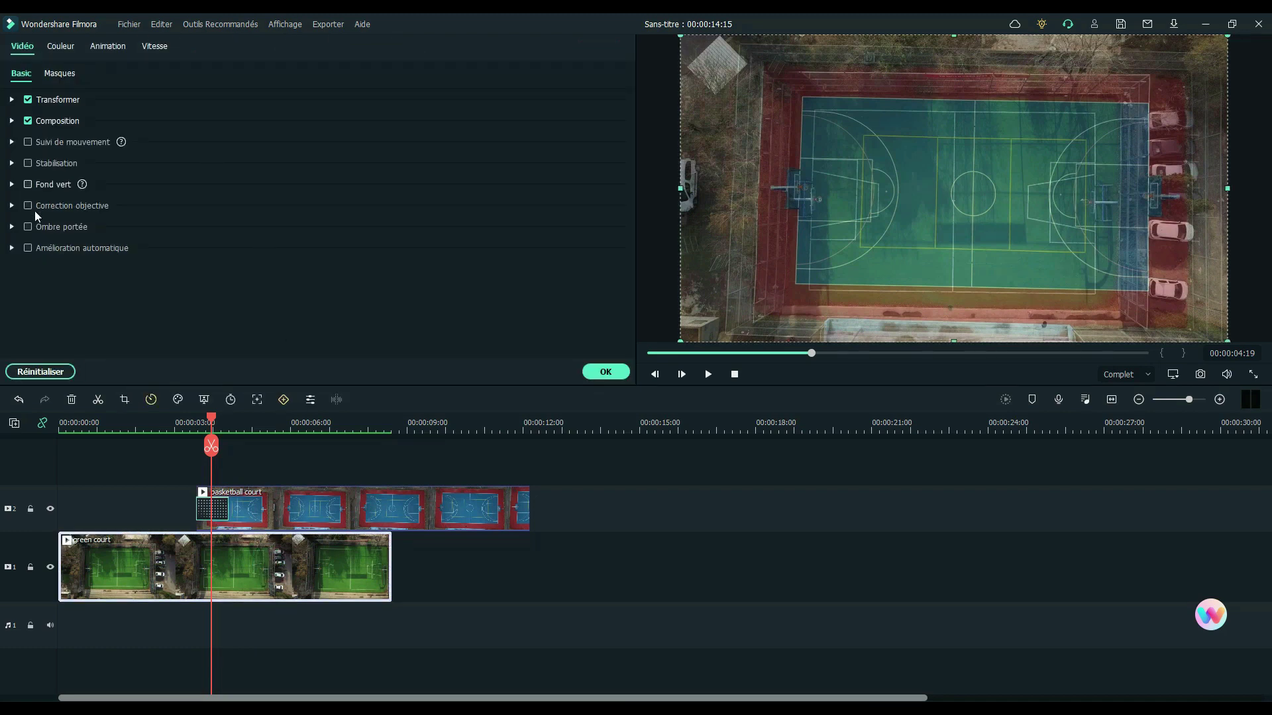
left_click(12, 101)
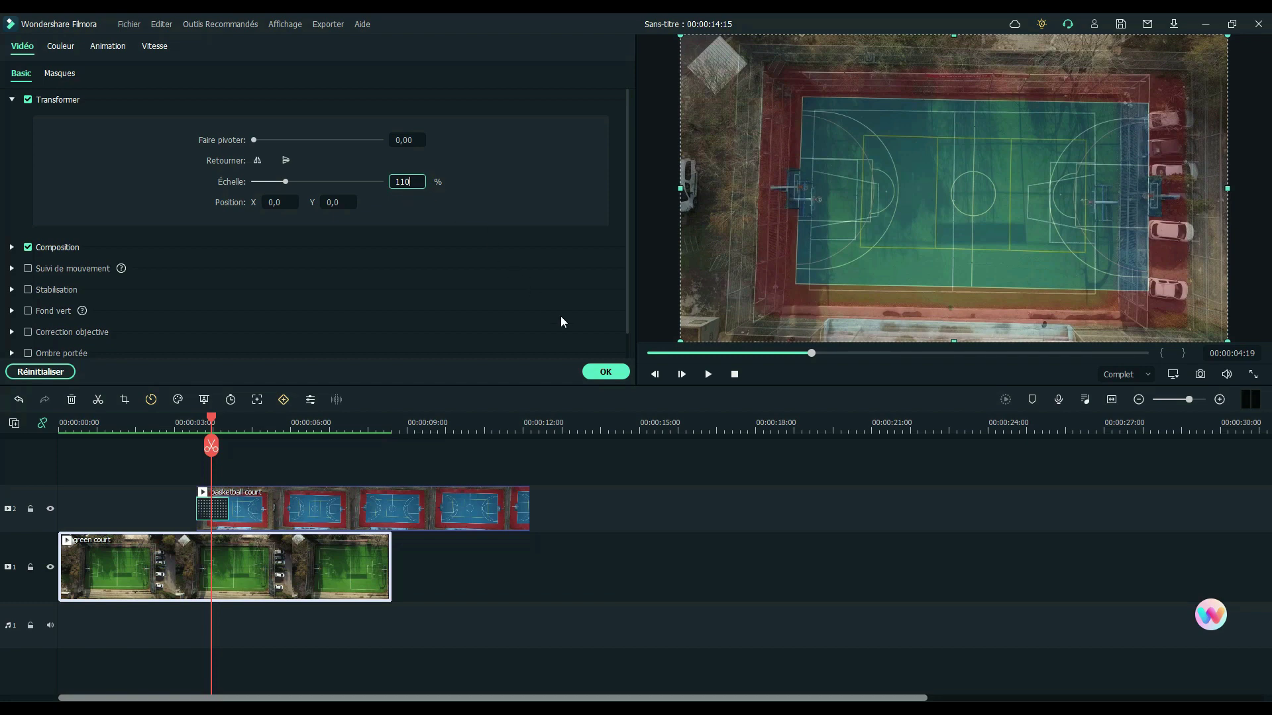
key("Return")
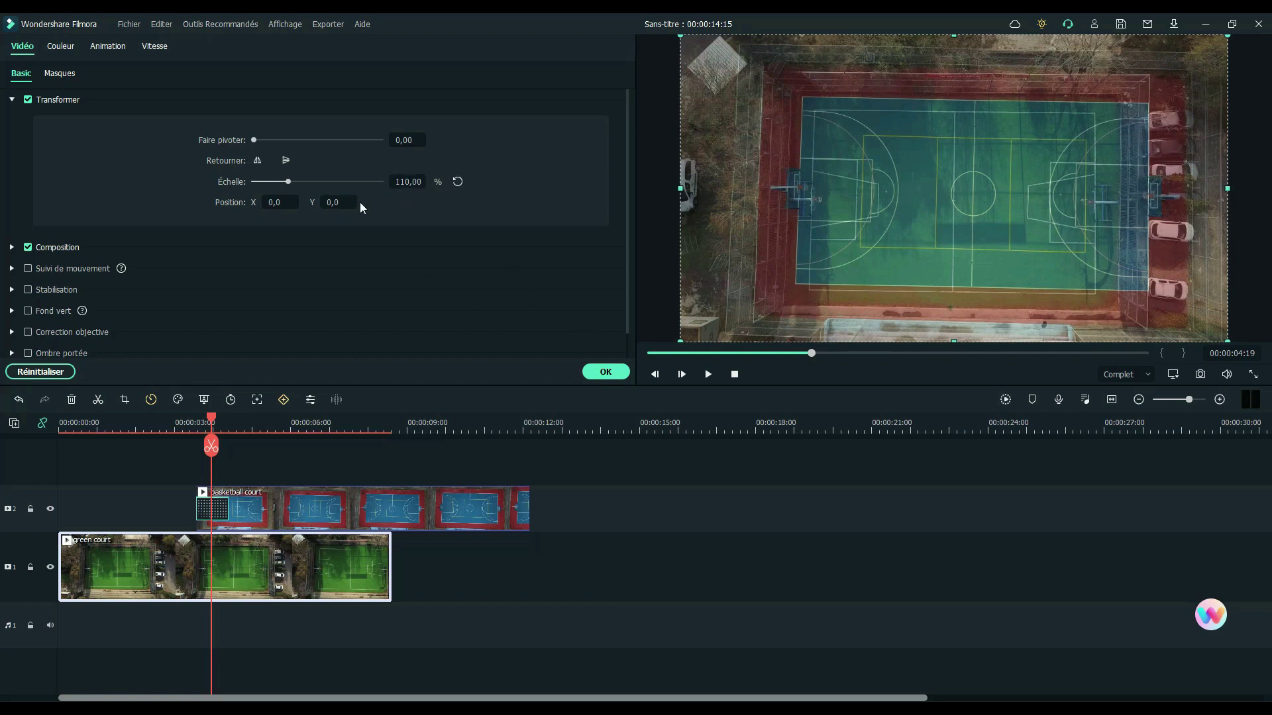
Set the green court clip's position to X 10 and Y 20 to align the two courts, and play the result
type("10")
key("Return")
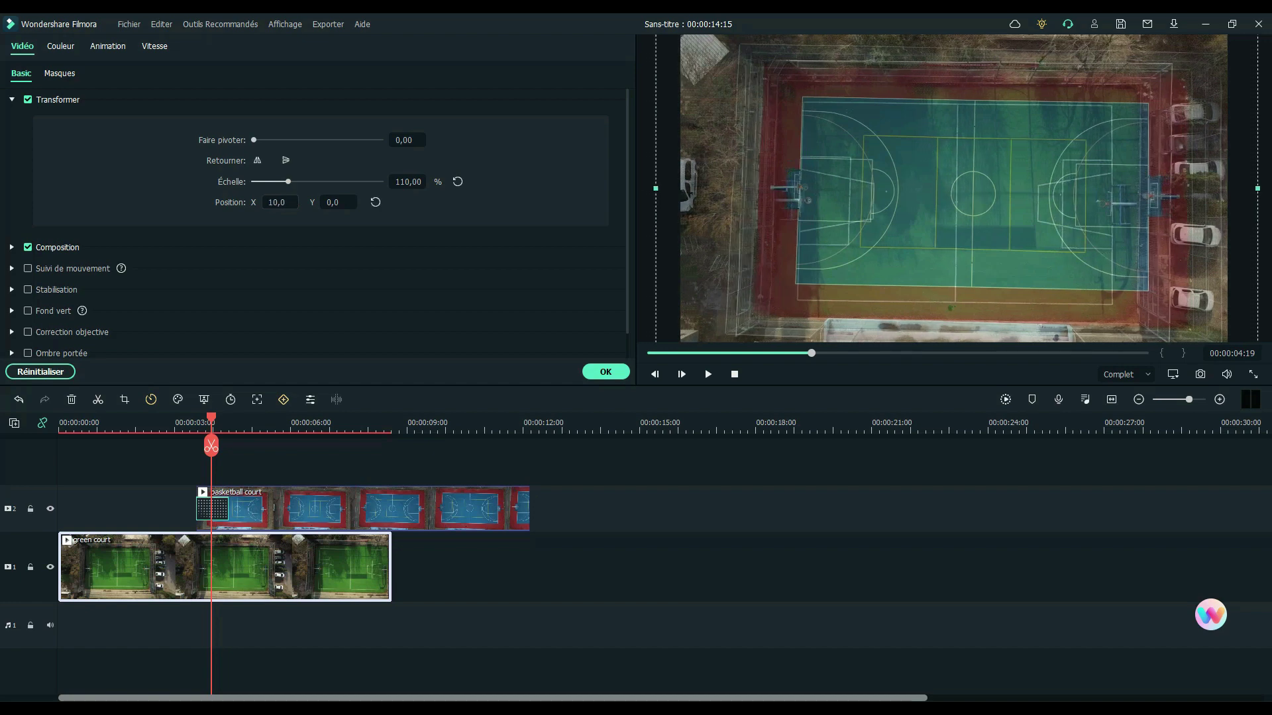
type("20")
key("Return")
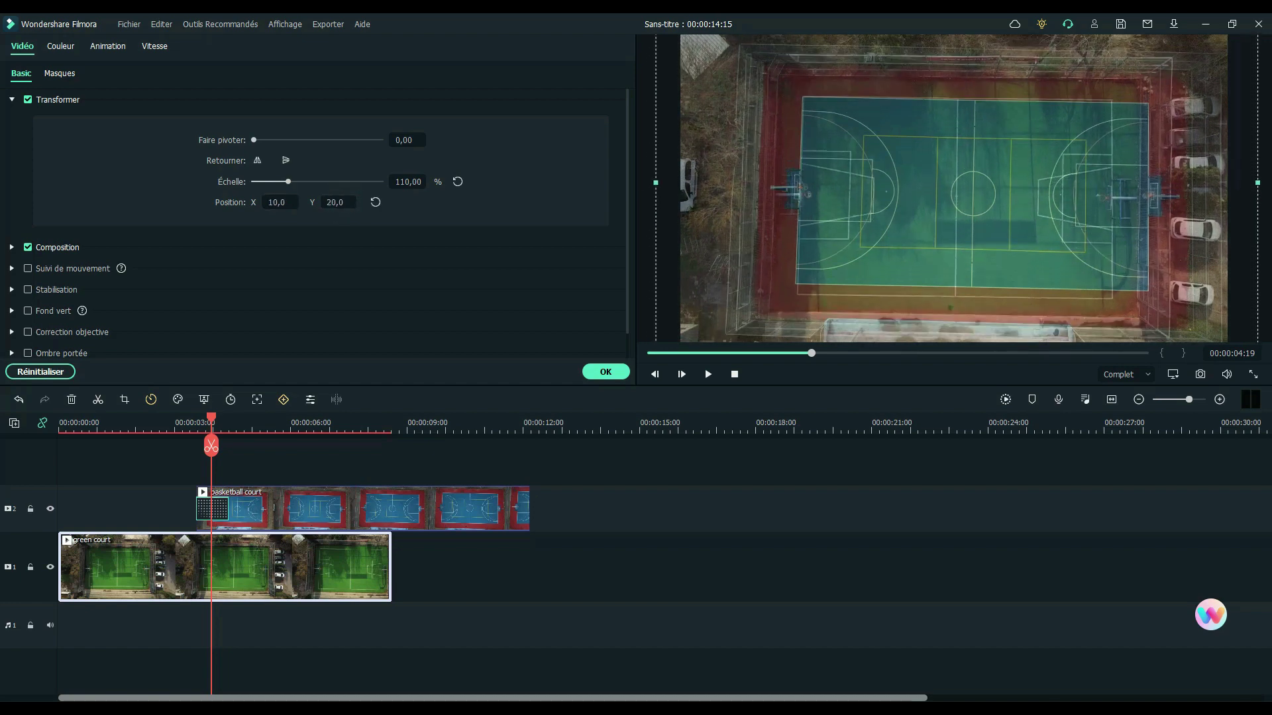
left_click(616, 373)
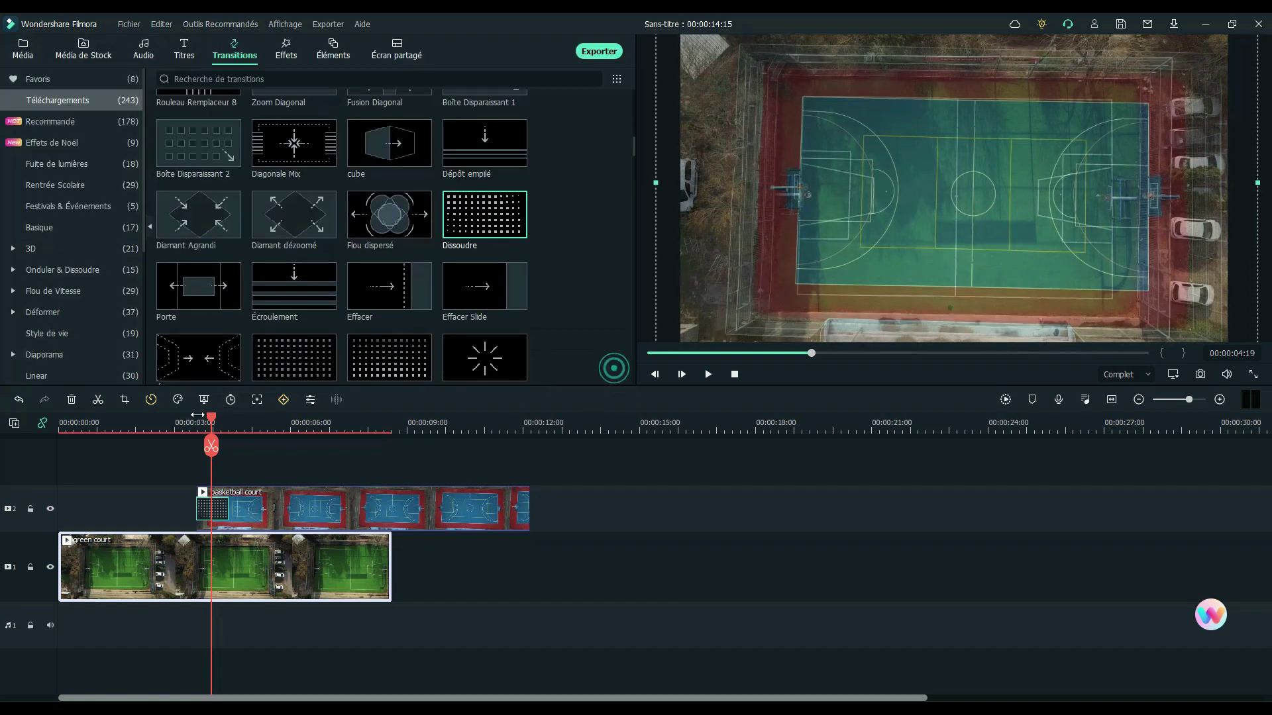
left_click(707, 374)
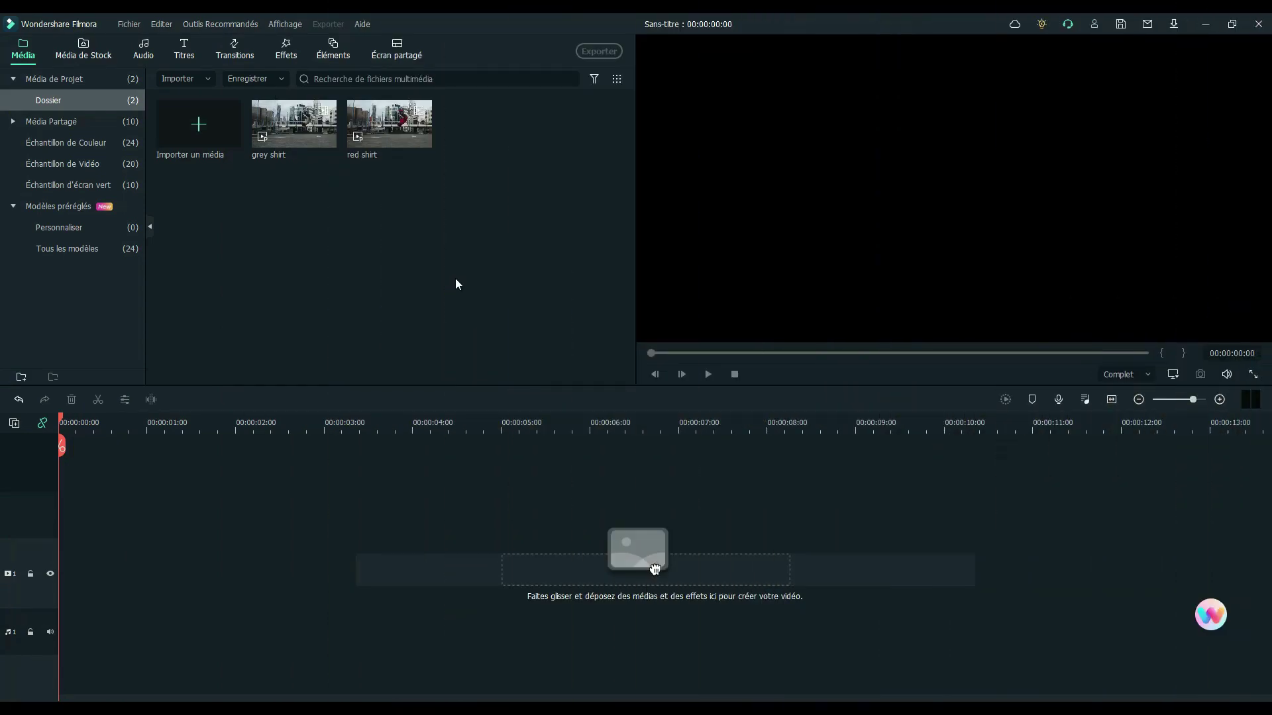
Place the Écran partagé 1 template at the start of video track 1, with red shirt in area 1 and grey shirt in area 2
left_click(397, 51)
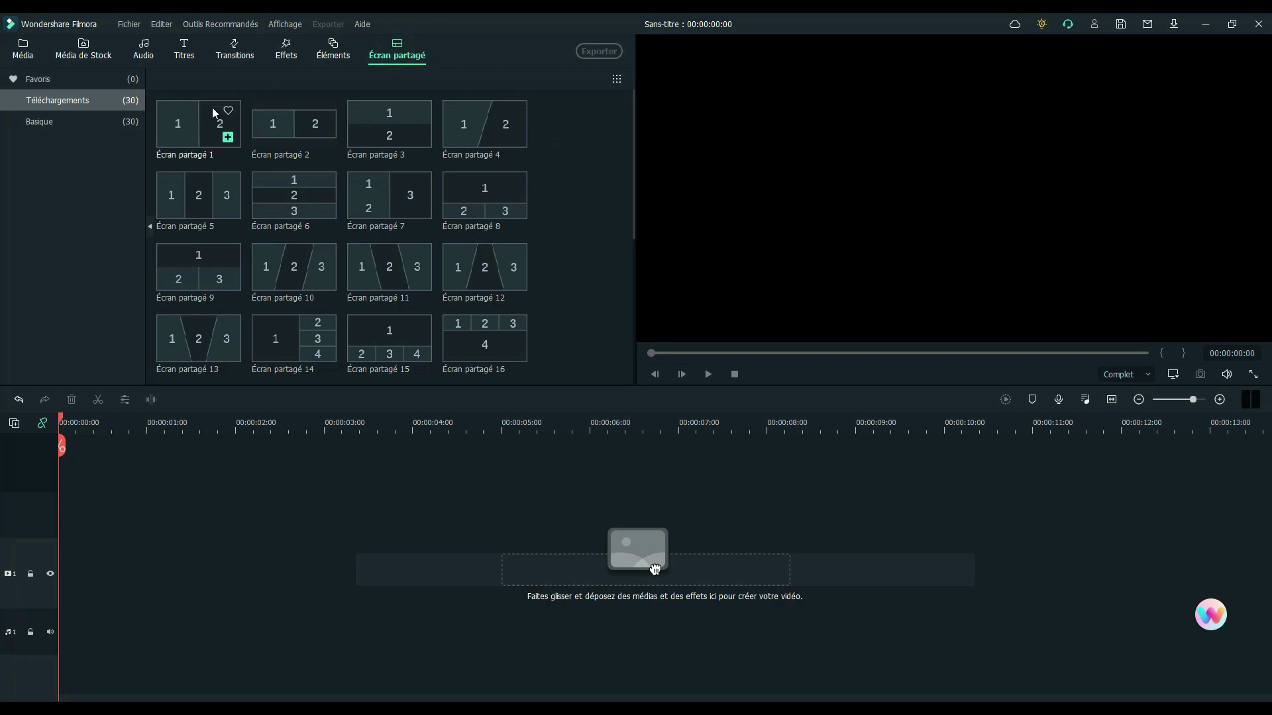
left_click_drag(200, 120, 58, 582)
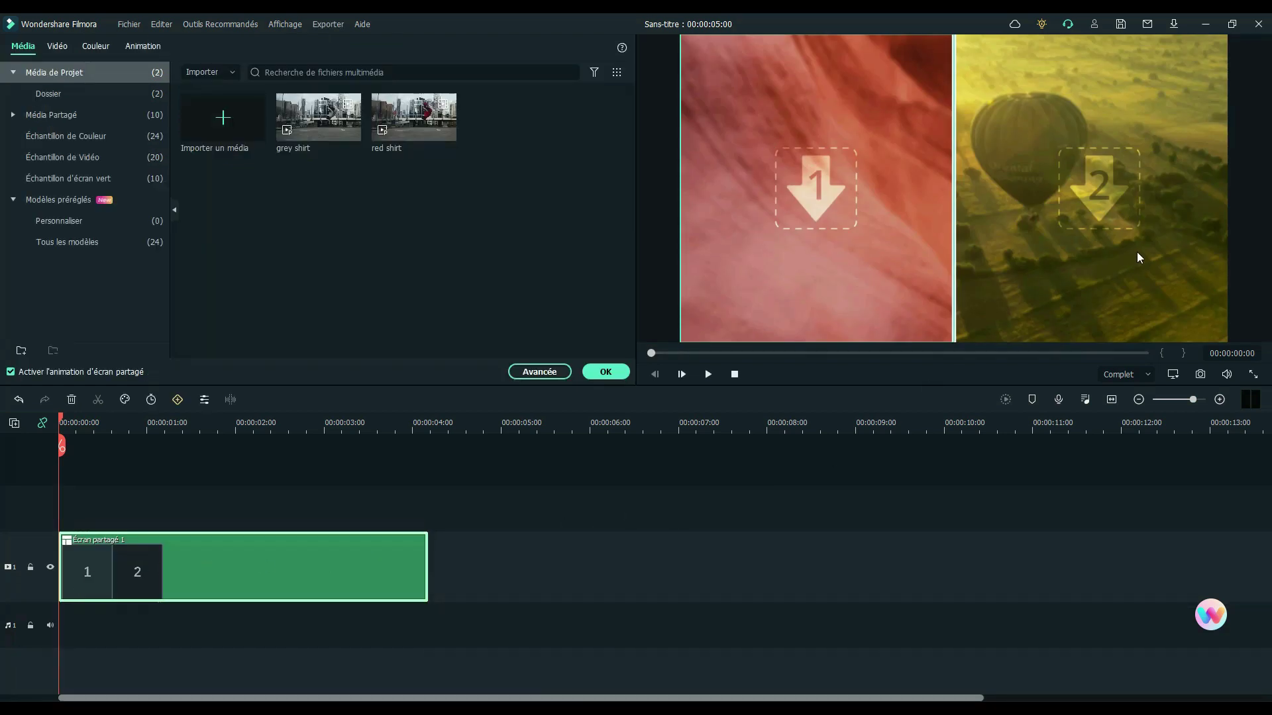
left_click_drag(414, 120, 817, 184)
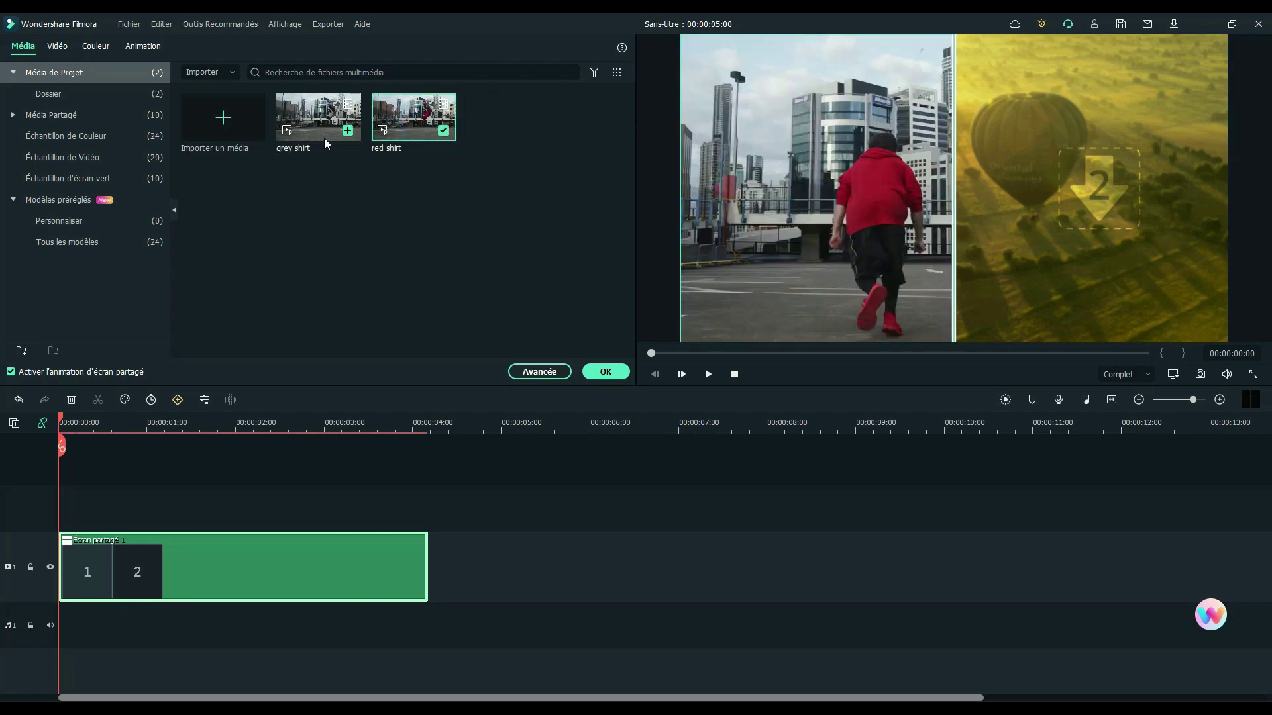
mouse_move(327, 124)
left_mouse_down()
mouse_move(358, 193)
mouse_move(1055, 224)
left_mouse_up()
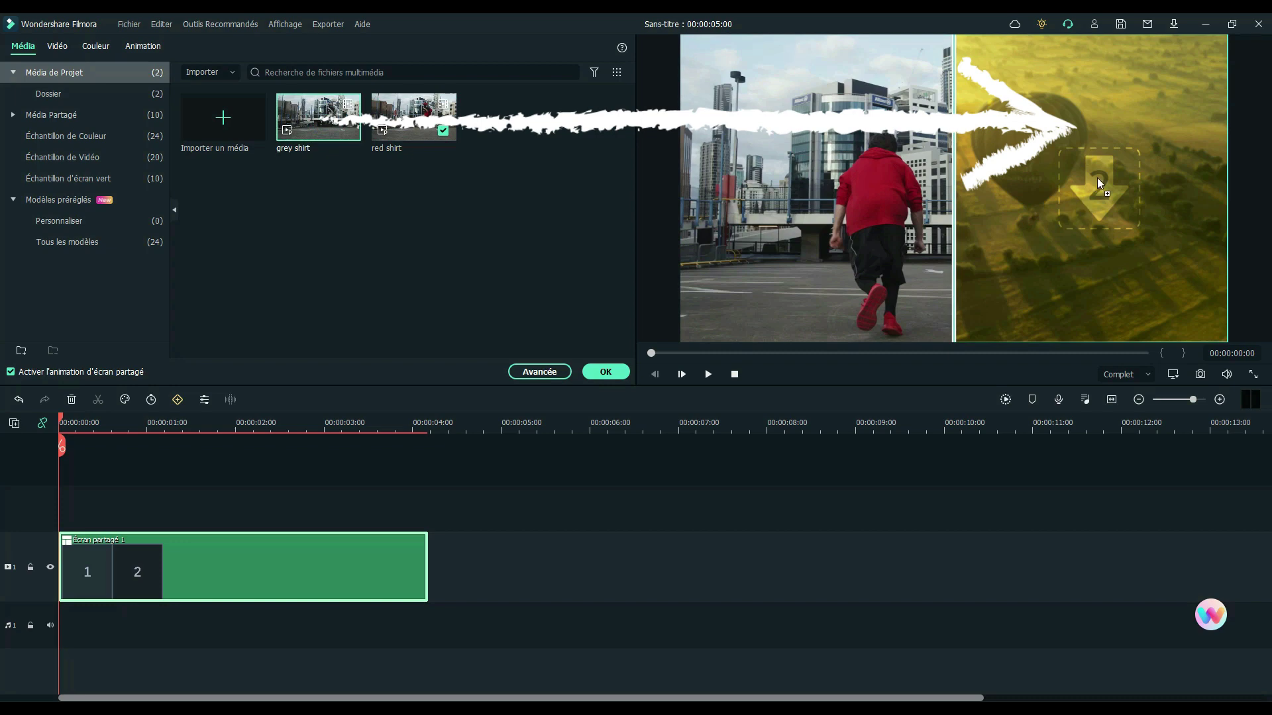
left_click_drag(1098, 176, 1098, 176)
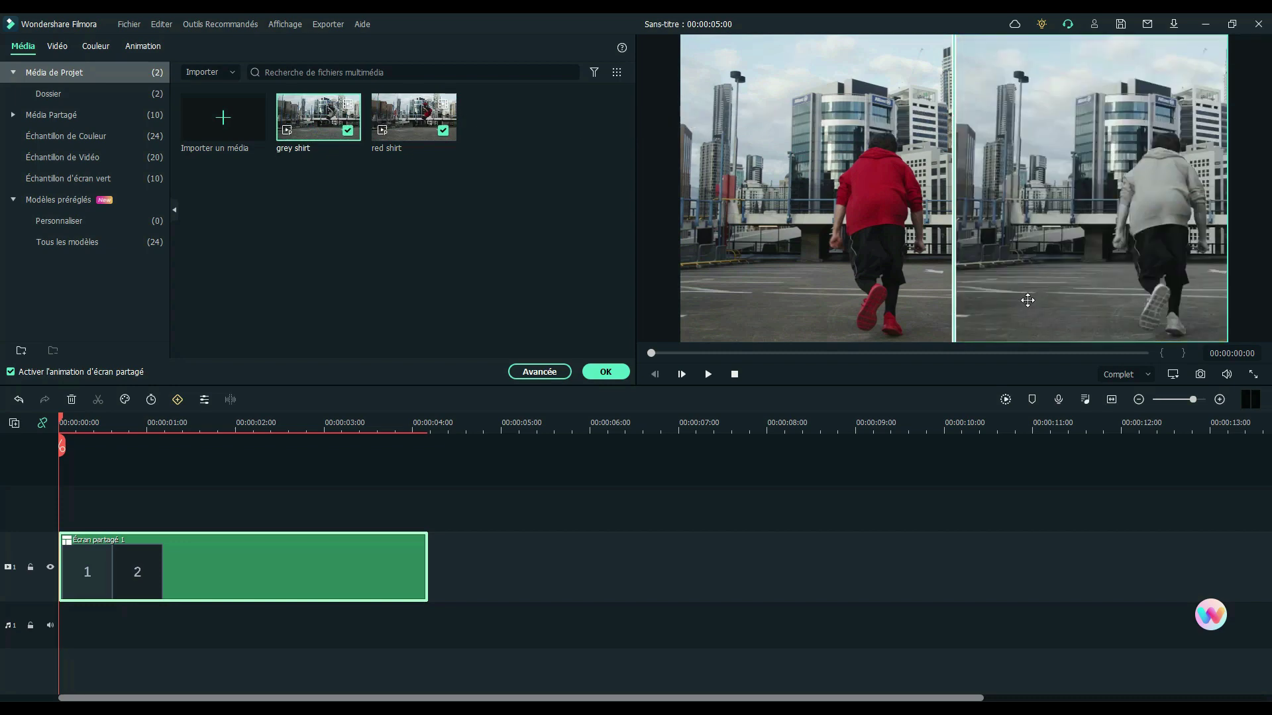
Shift the red shirt and grey shirt clips to the left within their split-screen areas so that each runner is centred
left_click_drag(877, 248, 839, 236)
left_click(1099, 231)
left_click_drag(1099, 232, 1039, 232)
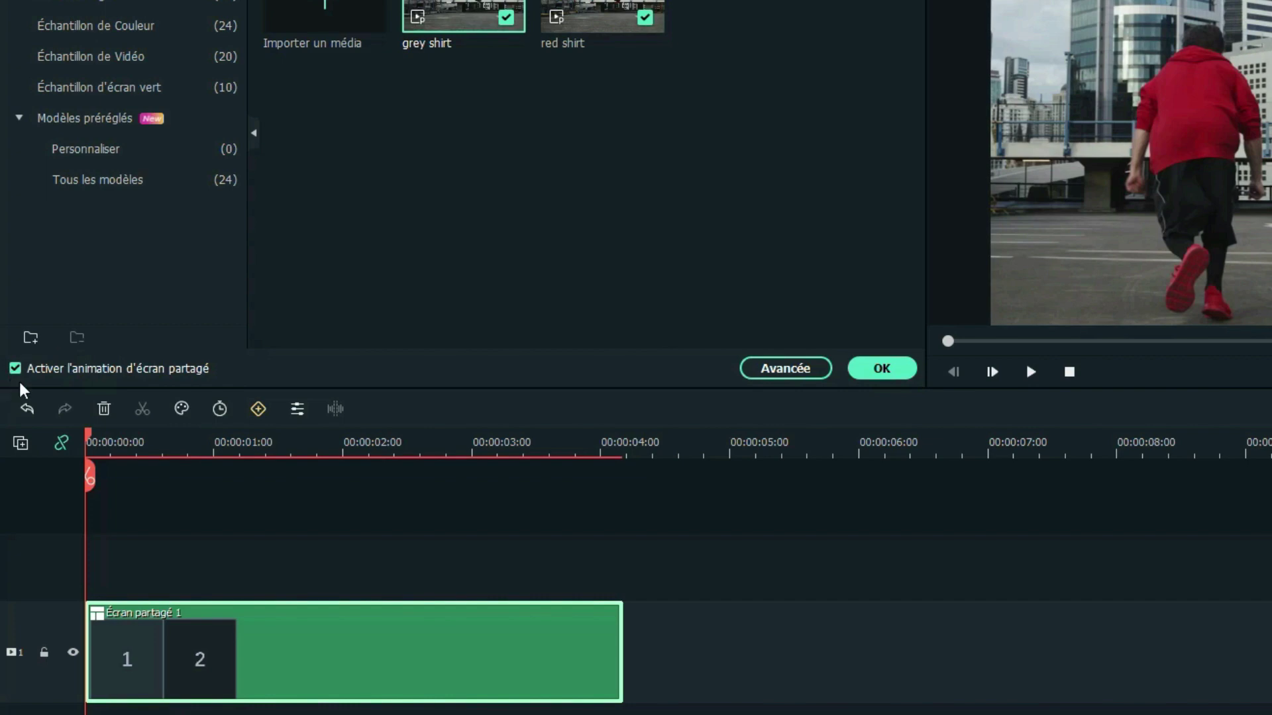
Turn off the split-screen animation, accept the split-screen settings and play the result
left_click(15, 368)
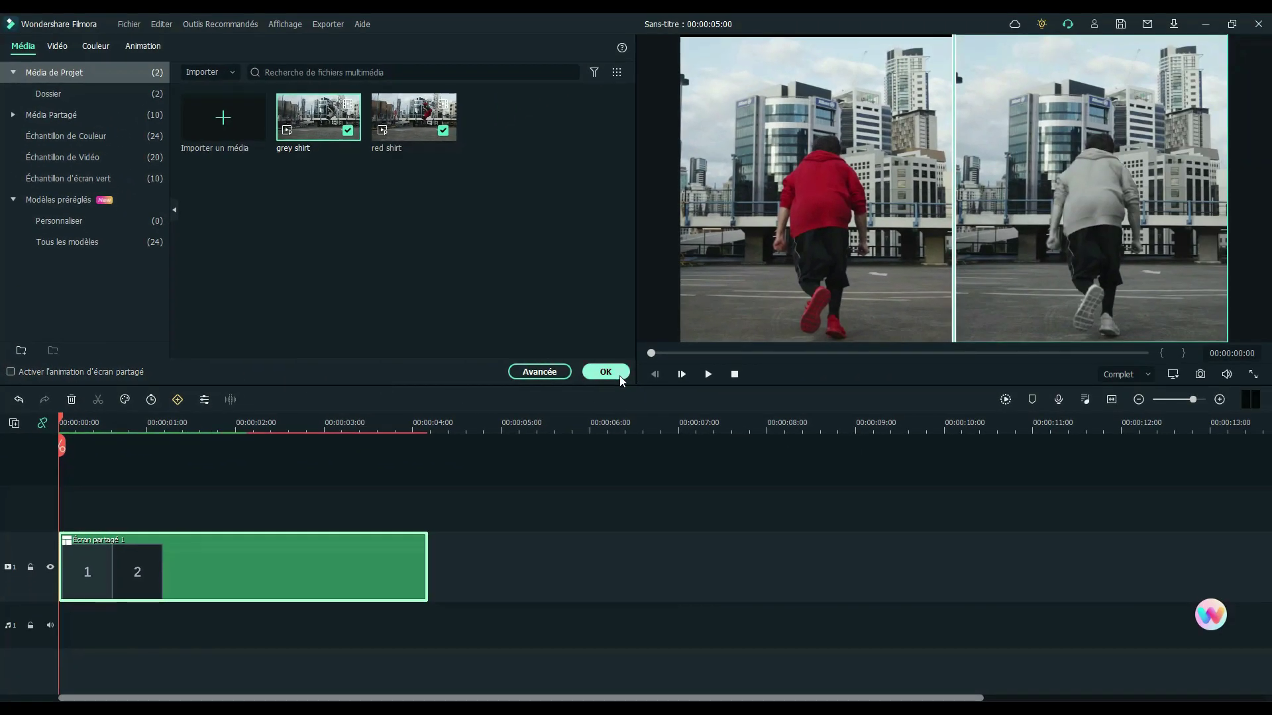
left_click(605, 373)
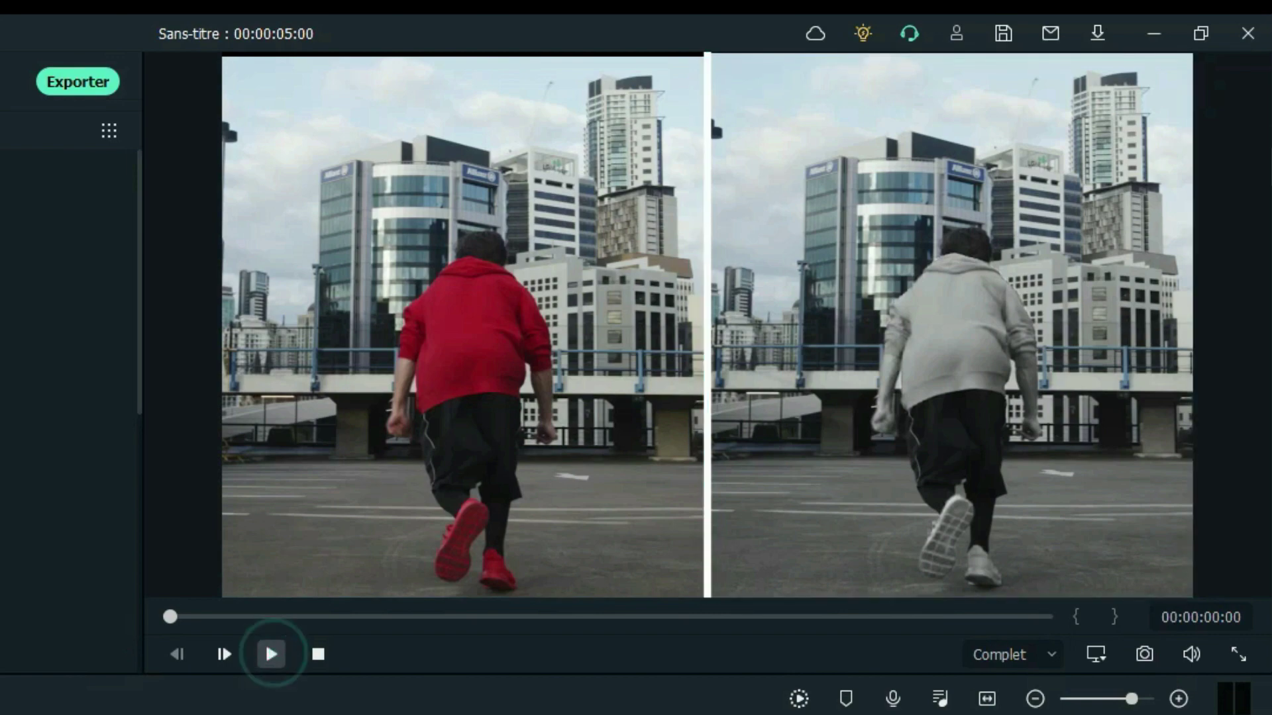
left_click(271, 654)
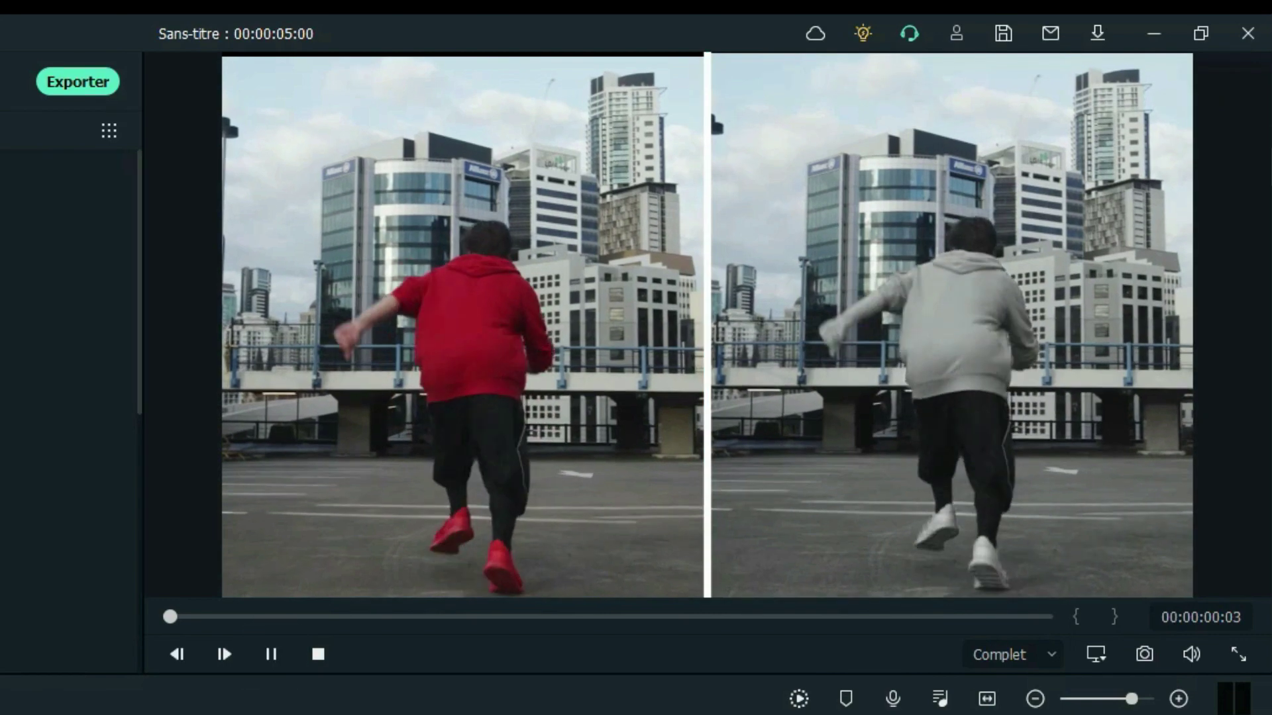